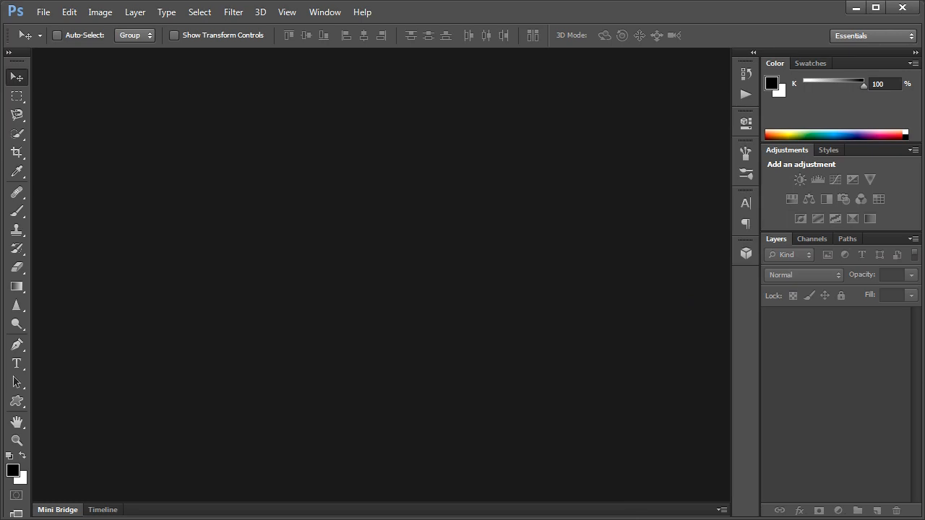
Switch to Windows Explorer and create a folder named Original inside the Contact Sheet folder
left_click(679, 464)
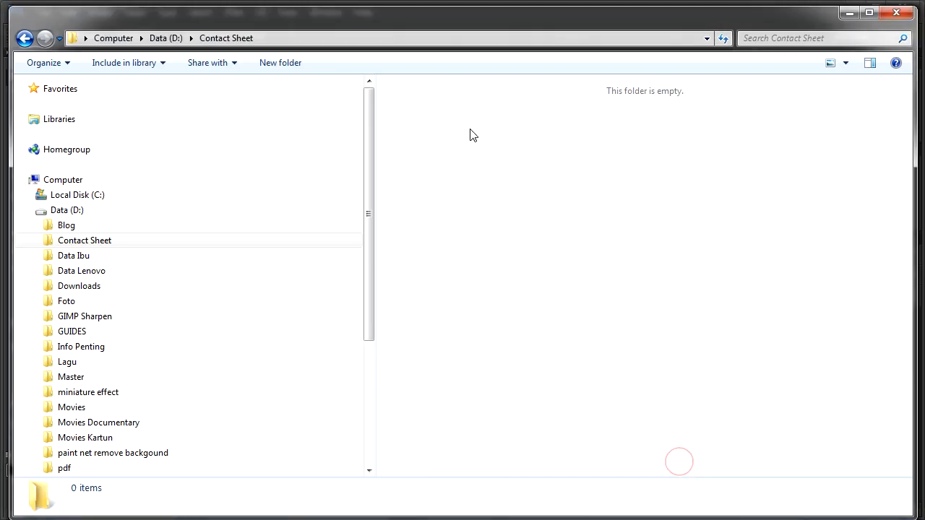
right_click(403, 116)
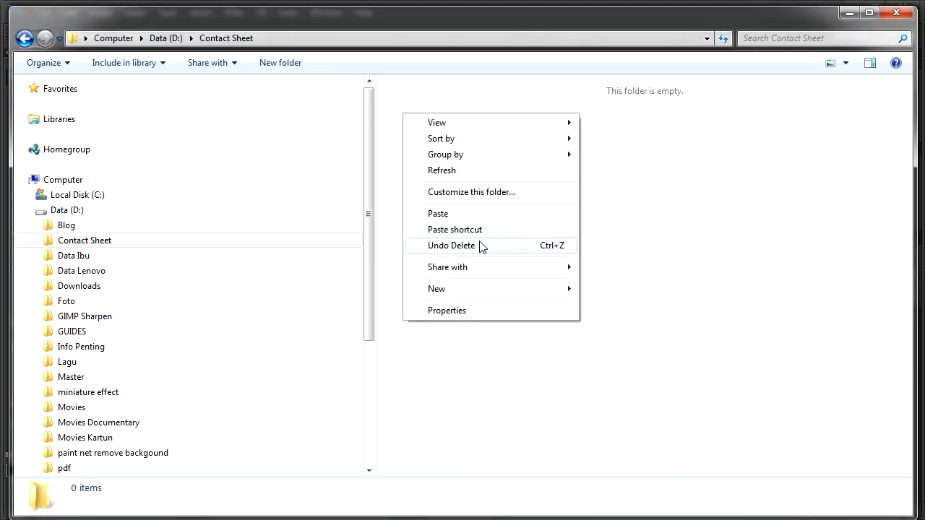
mouse_move(573, 289)
left_click(602, 289)
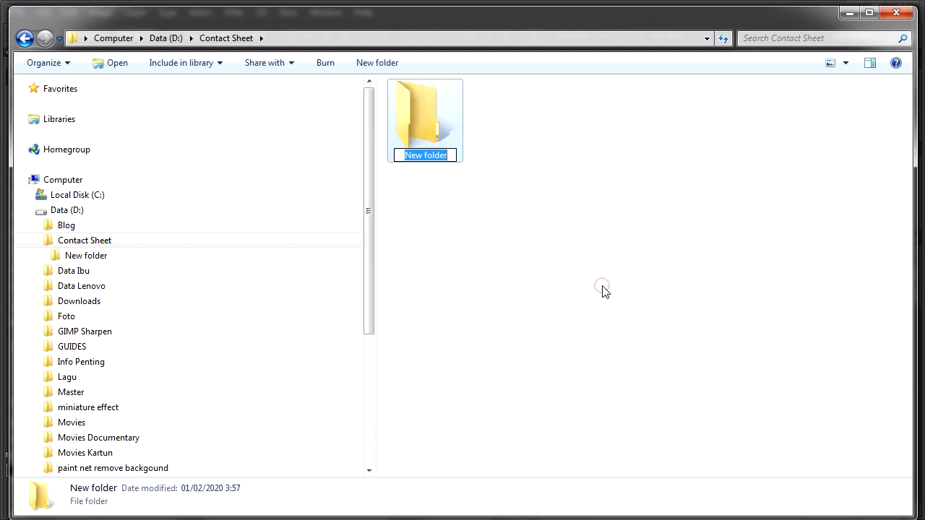
type("Original")
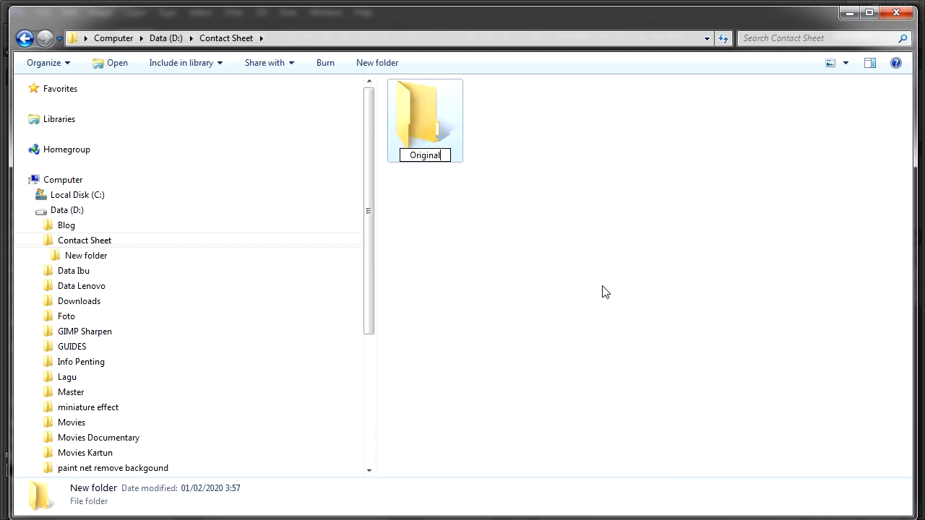
key("Return")
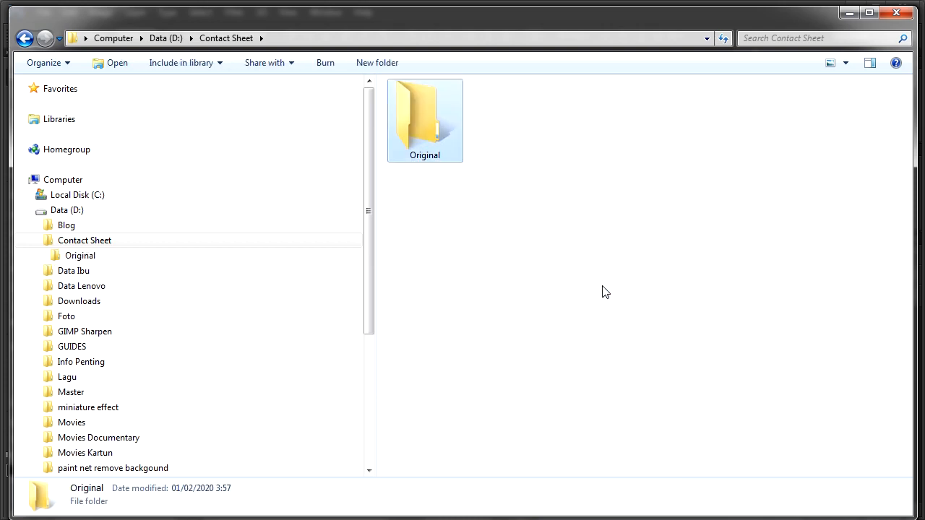
Create a second folder named Resize alongside the Original folder
right_click(595, 190)
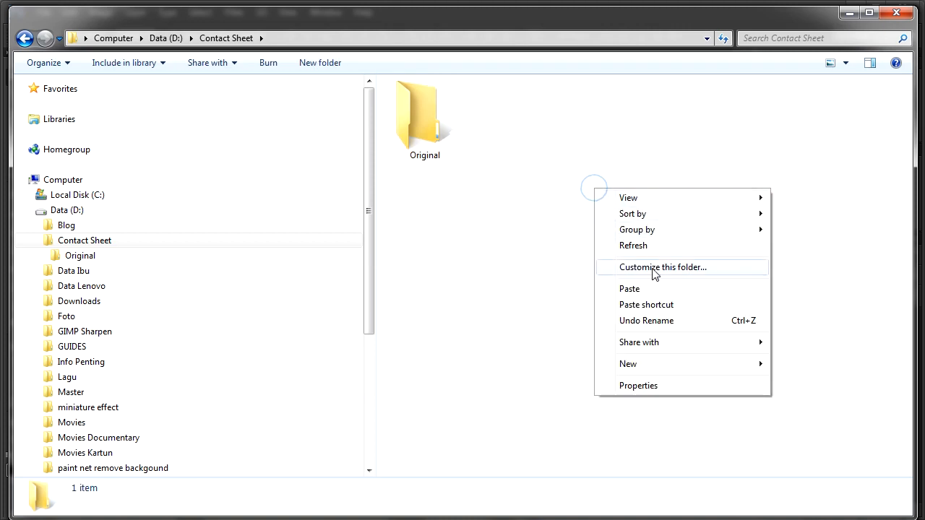
mouse_move(634, 371)
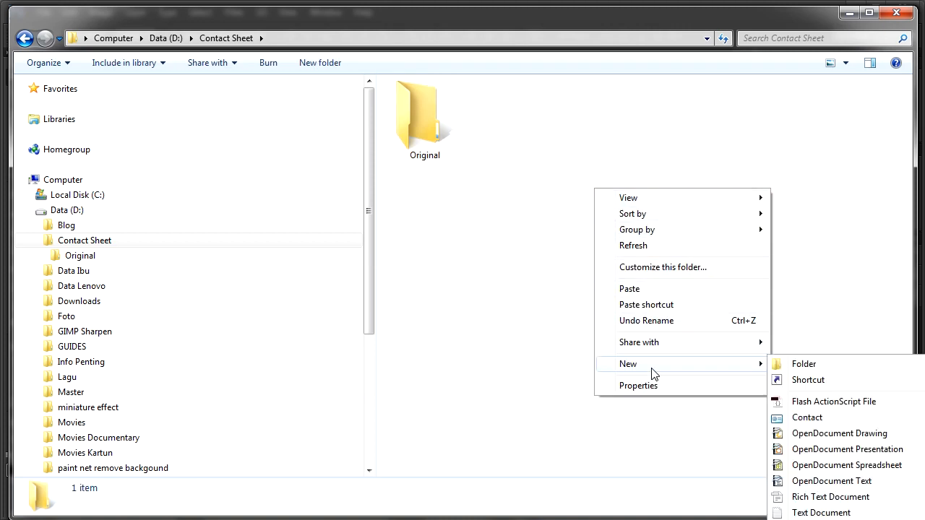
left_click(807, 364)
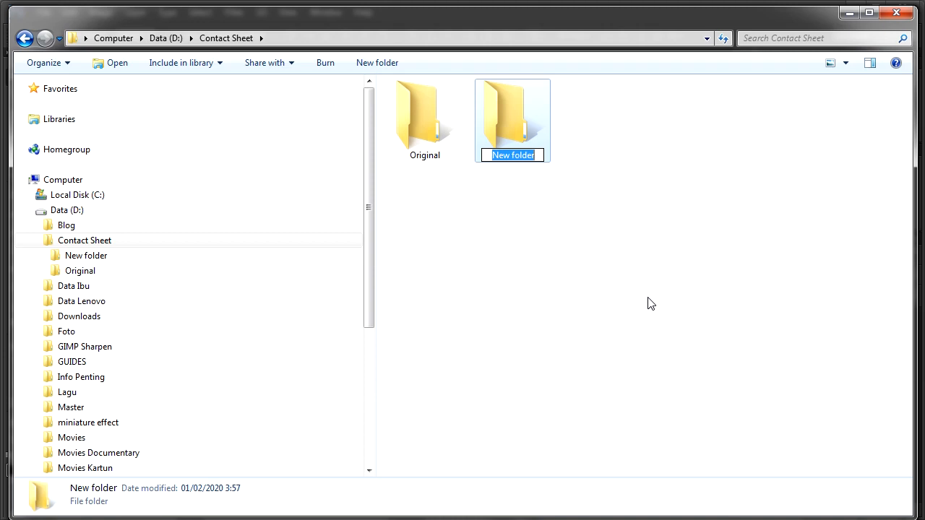
type("Resize")
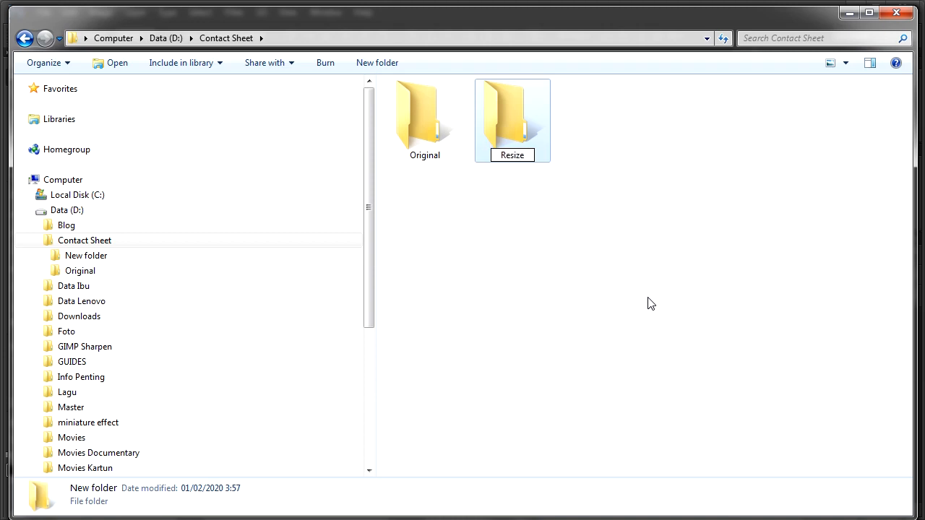
key("Return")
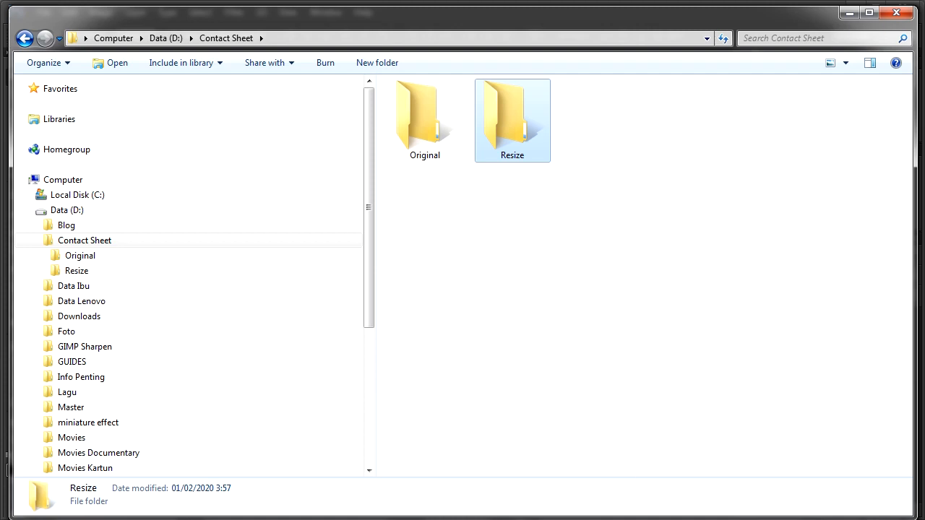
Switch to the Explorer window showing the Crop folder and copy all the selected photos
mouse_move(582, 515)
left_click(558, 479)
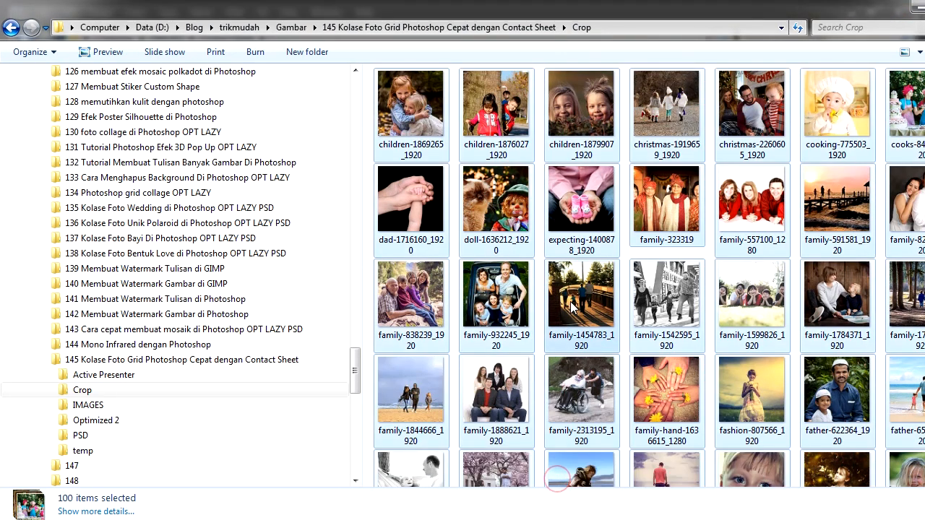
right_click(573, 306)
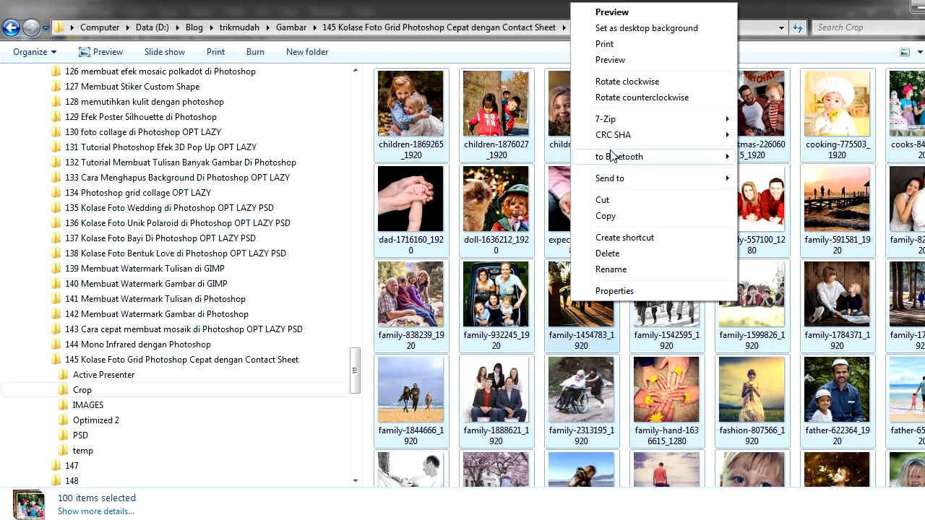
left_click(612, 215)
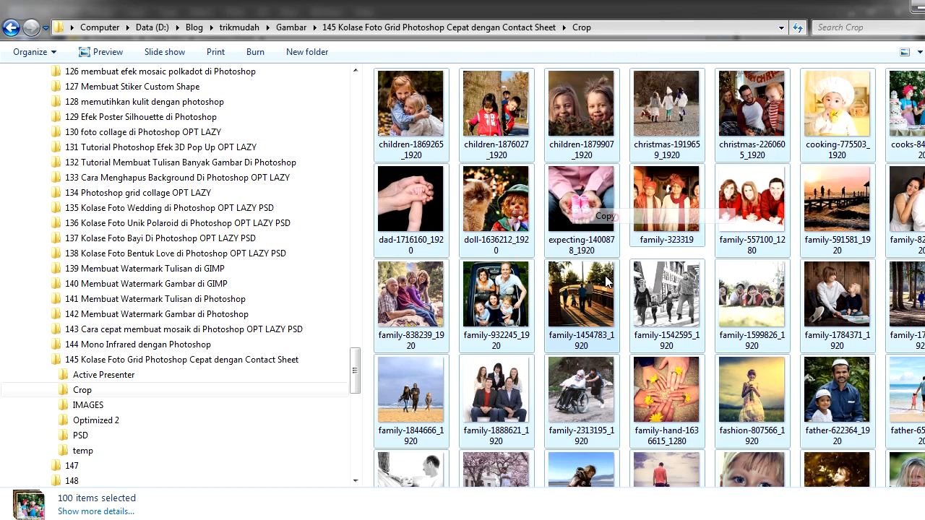
Return to the Contact Sheet window and paste the copied photos into the Original folder
mouse_move(602, 516)
left_click(667, 486)
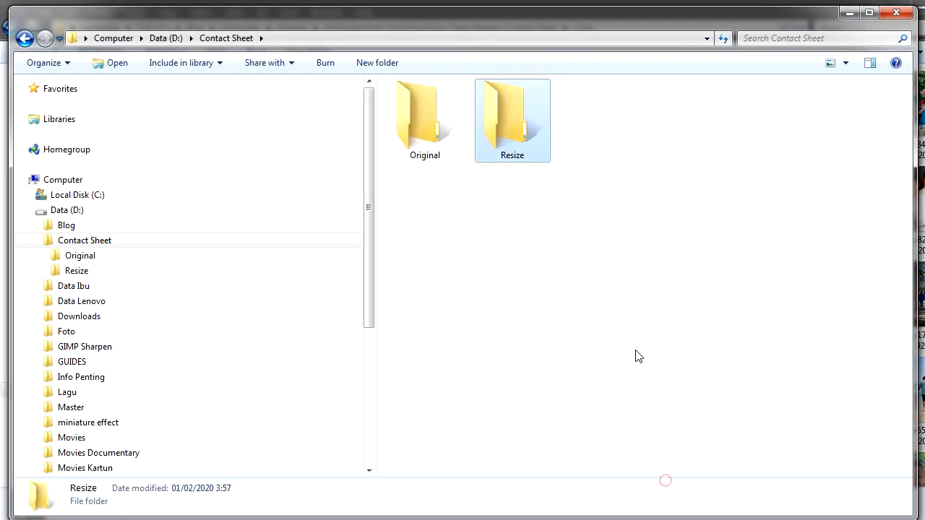
left_click(142, 271)
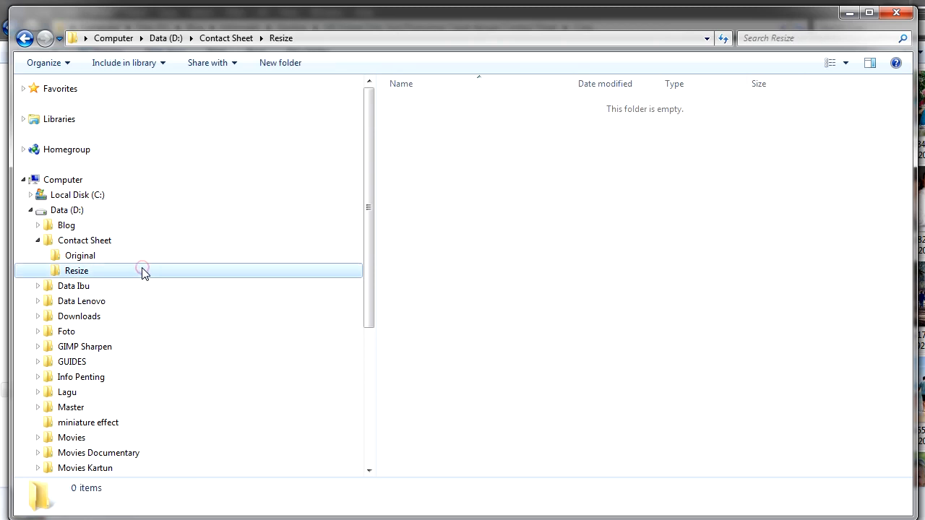
left_click(137, 257)
right_click(450, 137)
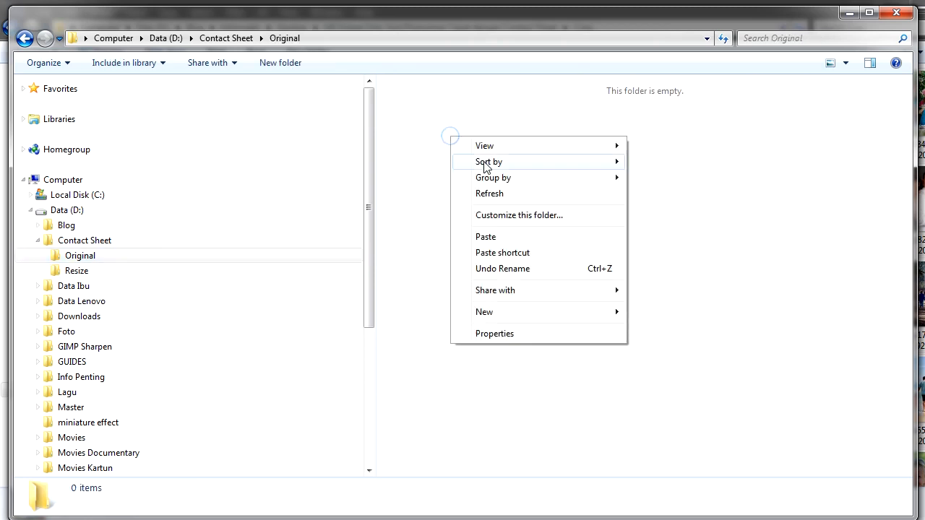
left_click(487, 237)
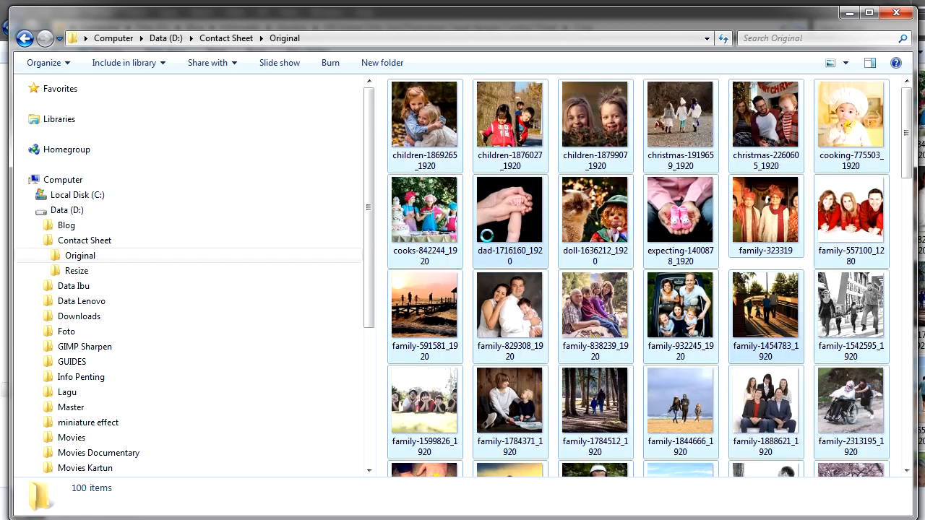
left_click(431, 119)
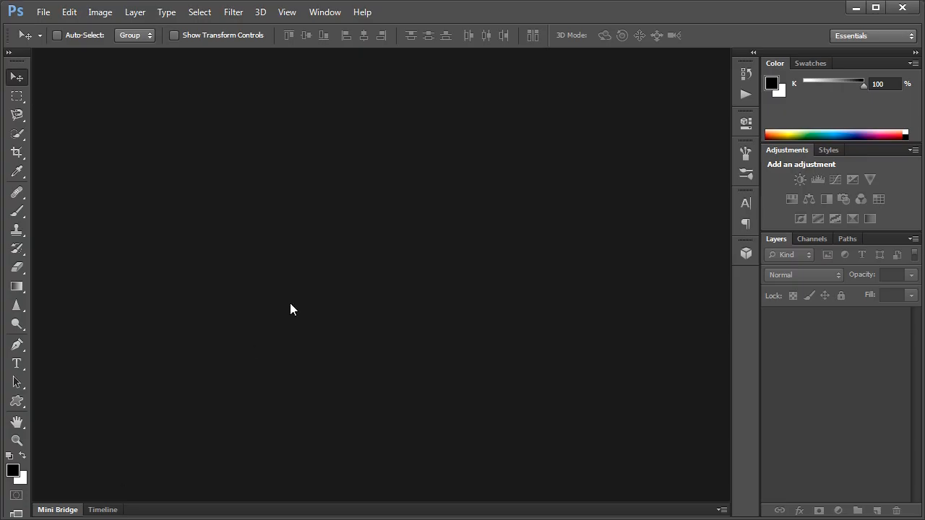
Open the photo children-1869265_1920 from the Original folder
left_click(42, 13)
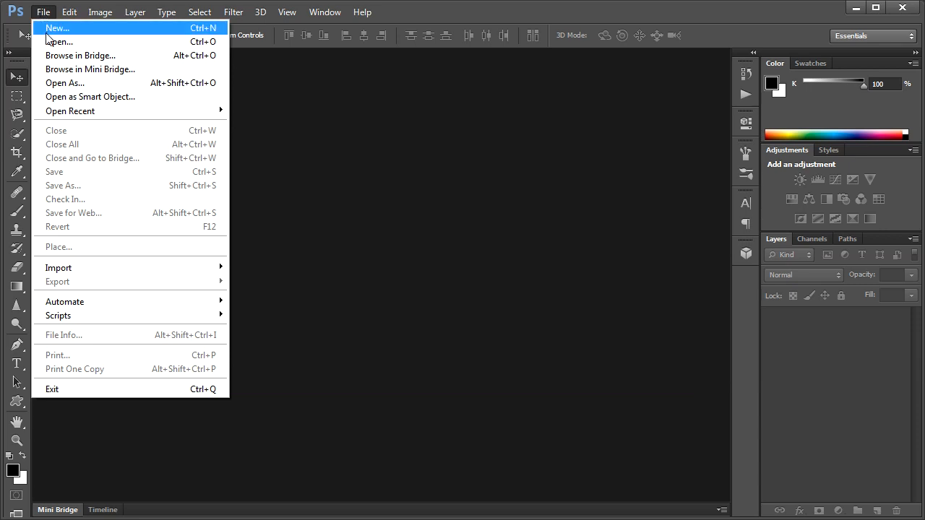
left_click(49, 41)
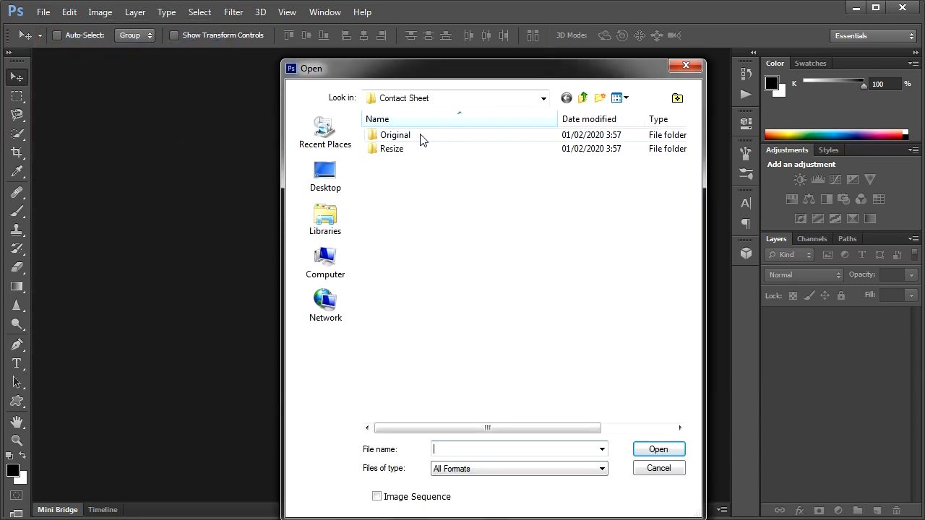
double_click(422, 136)
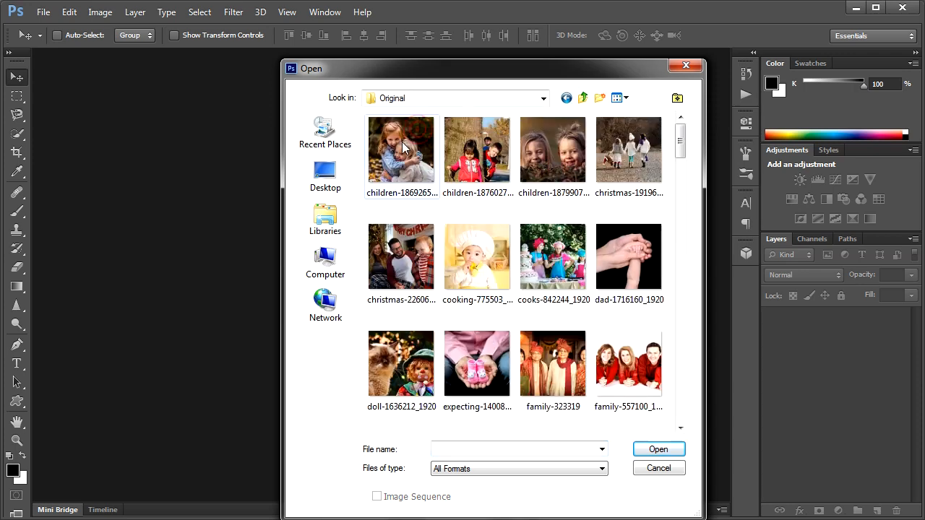
left_click(417, 138)
left_click(665, 449)
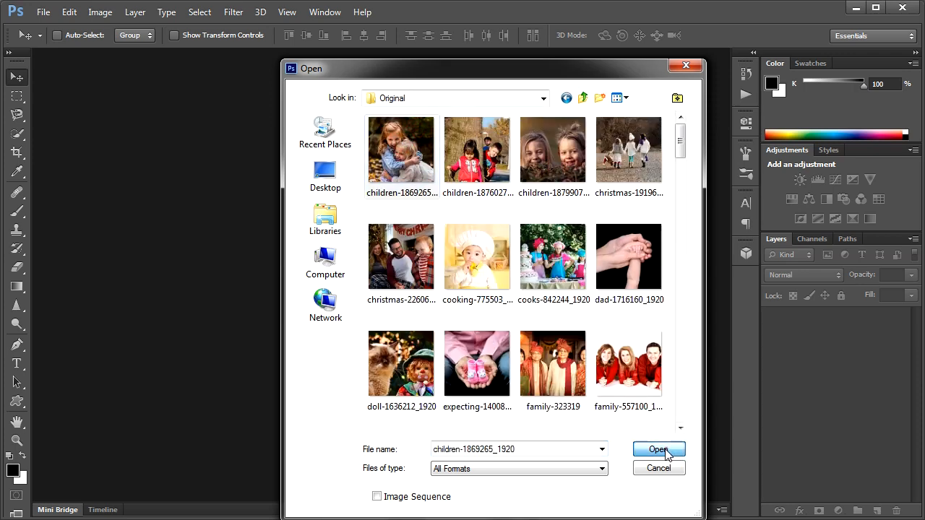
Show the Actions and start recording a new action named Ubah-Ukuran-Foto-300x300 in the Default Actions set
left_click(324, 11)
left_click(361, 95)
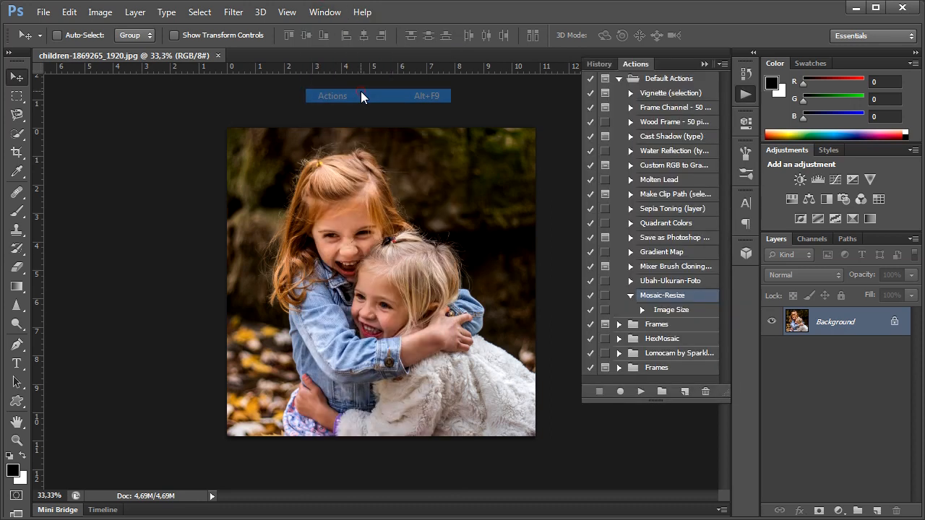
left_click(685, 392)
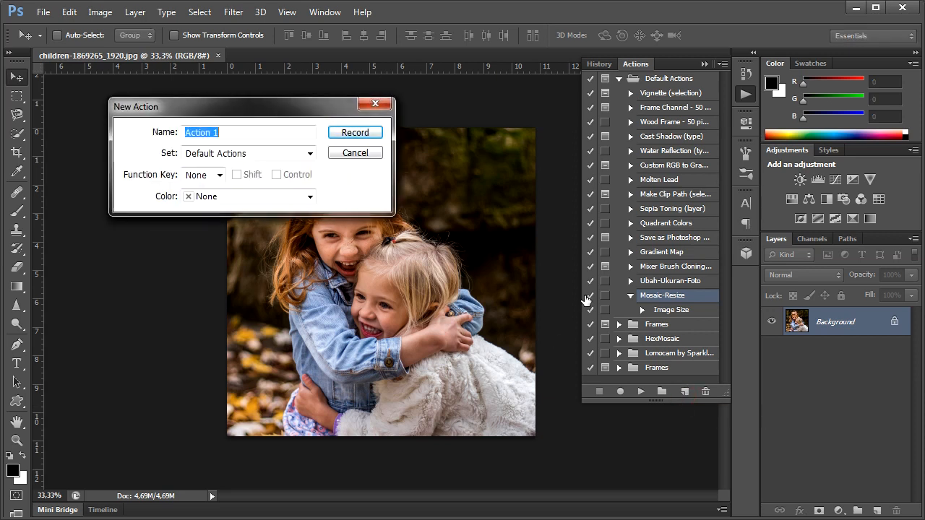
type("Ubah-Ukuran-Foto-300x300")
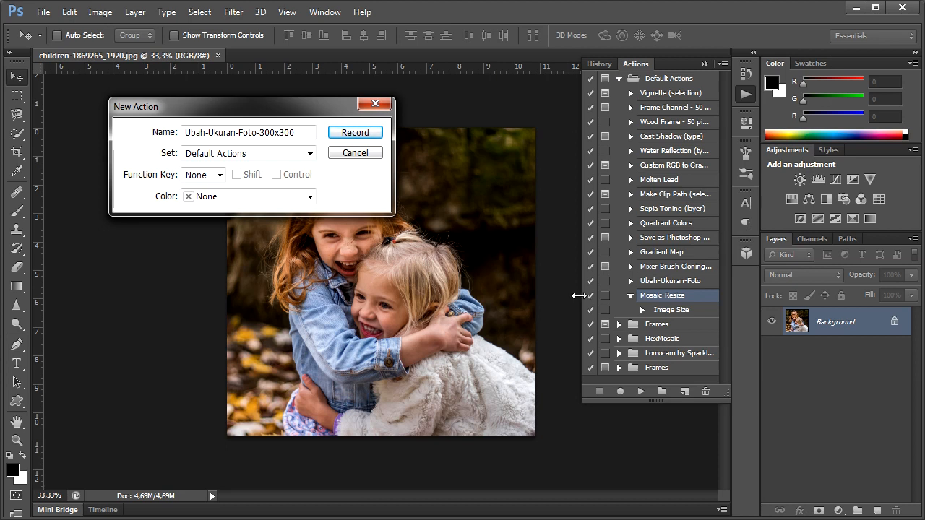
left_click(369, 135)
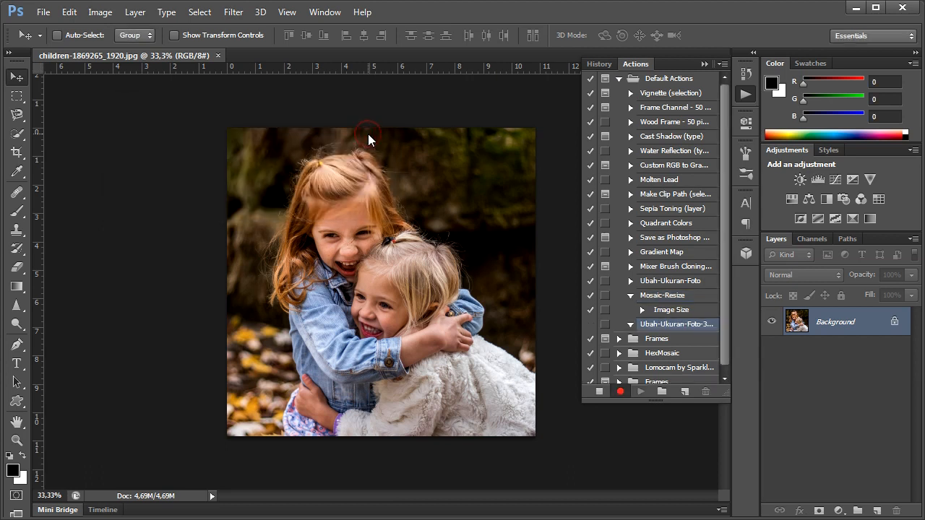
Start an Image Size change with the photo's pixel width and height both set to 300 pixels
left_click(110, 18)
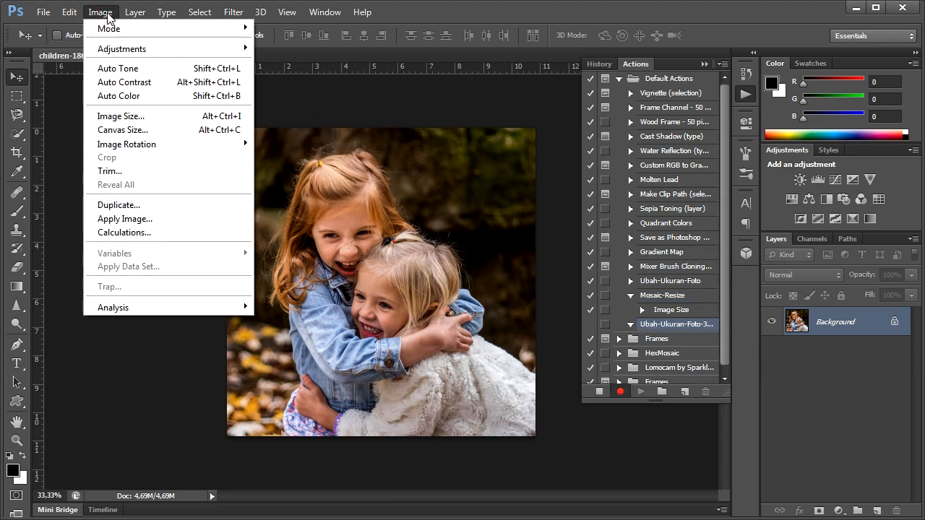
left_click(169, 115)
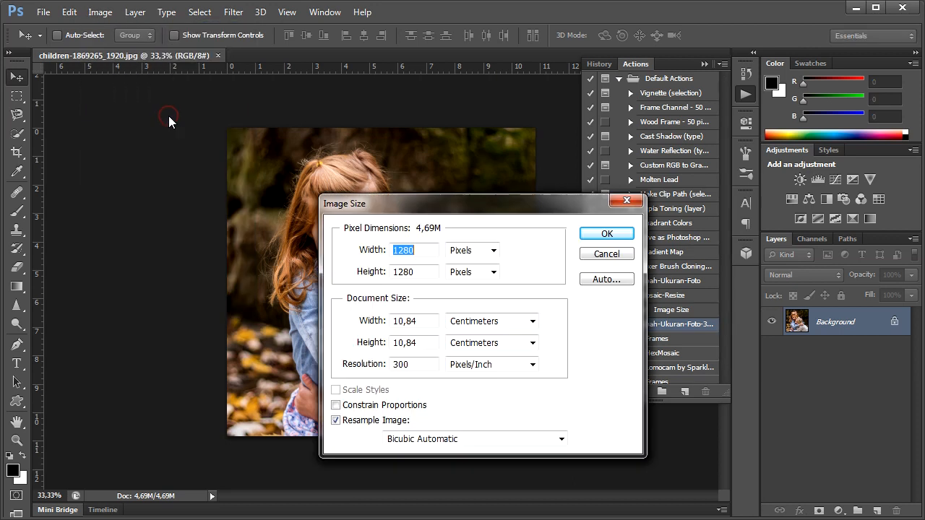
type("3")
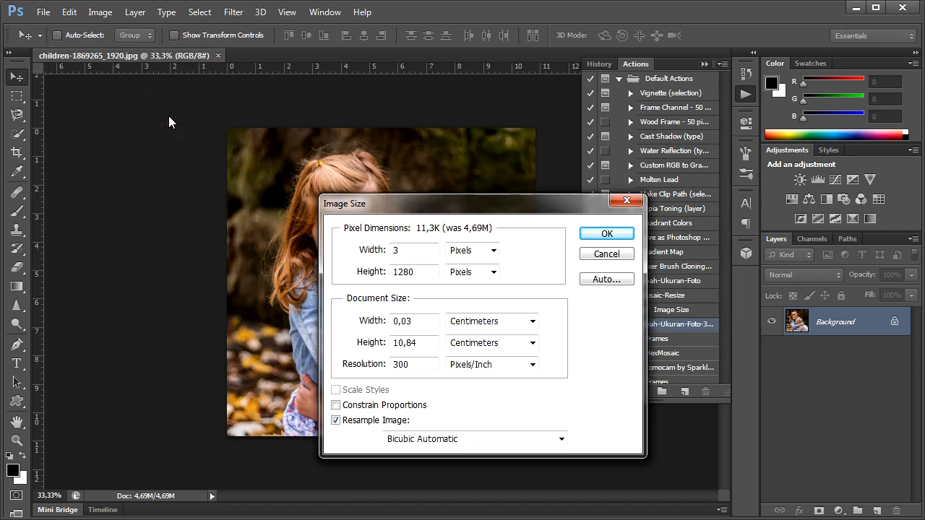
type("00")
key("Tab")
key("Tab")
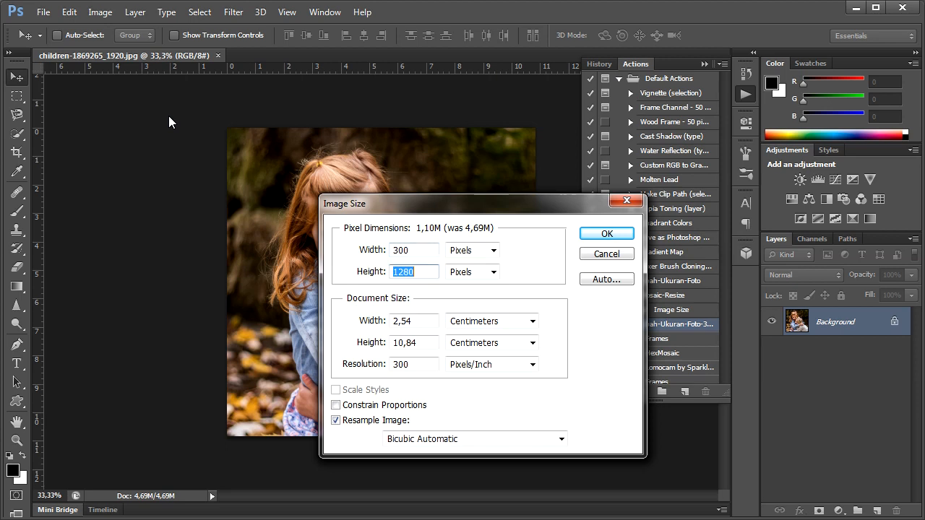
type("300")
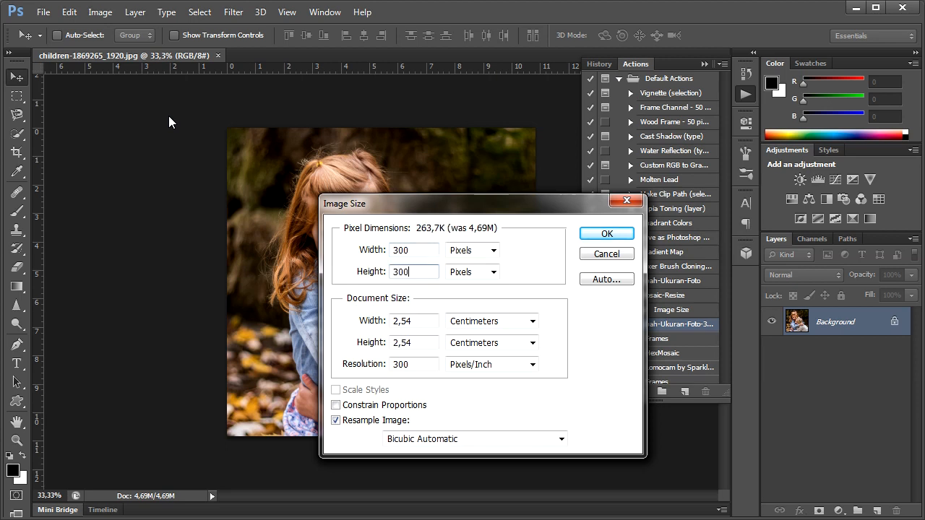
Set the image resolution to 200 pixels/inch and the resampling method to Bicubic Sharper (best for reduction)
key("Tab")
key("Tab")
key("Tab")
key("Tab")
key("Tab")
key("Tab")
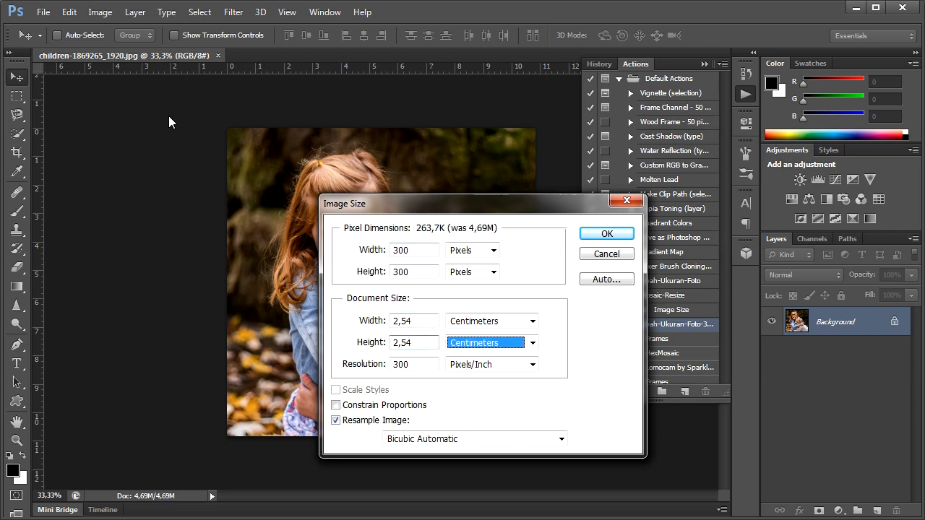
type("200")
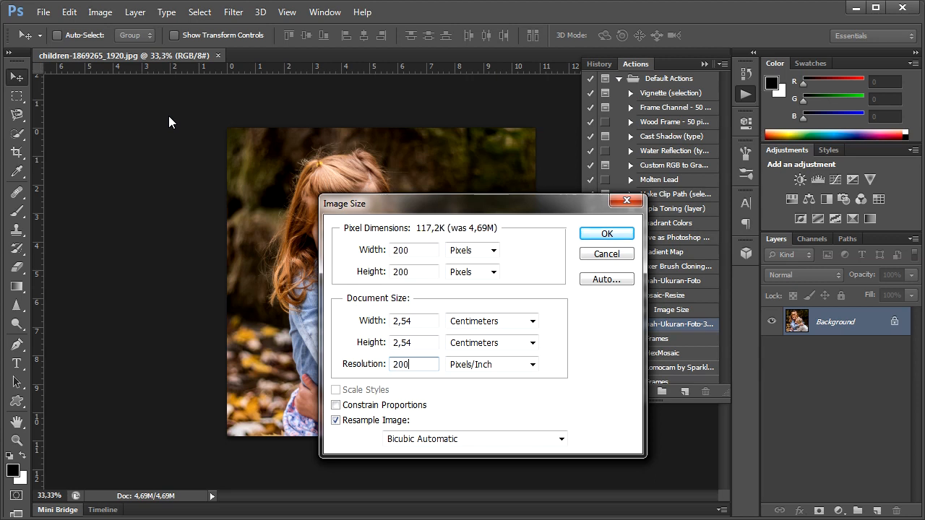
key("Tab")
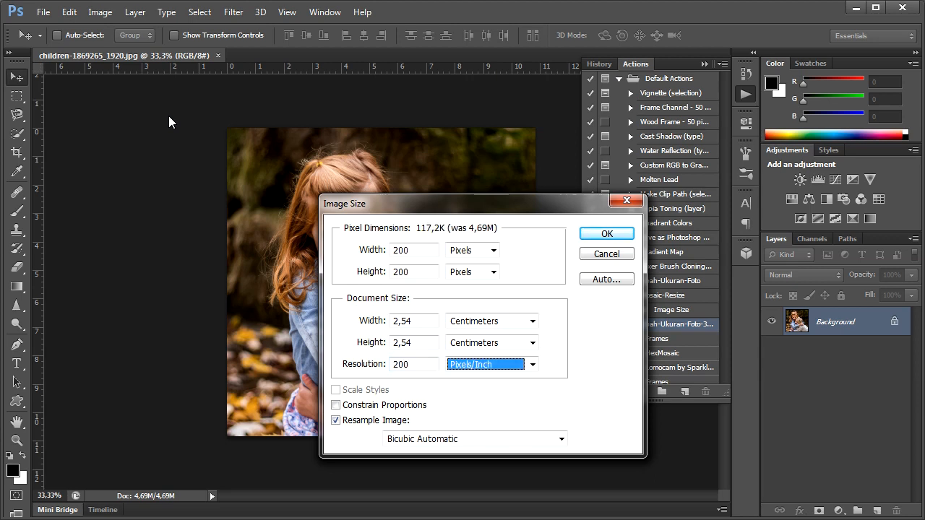
left_click(562, 439)
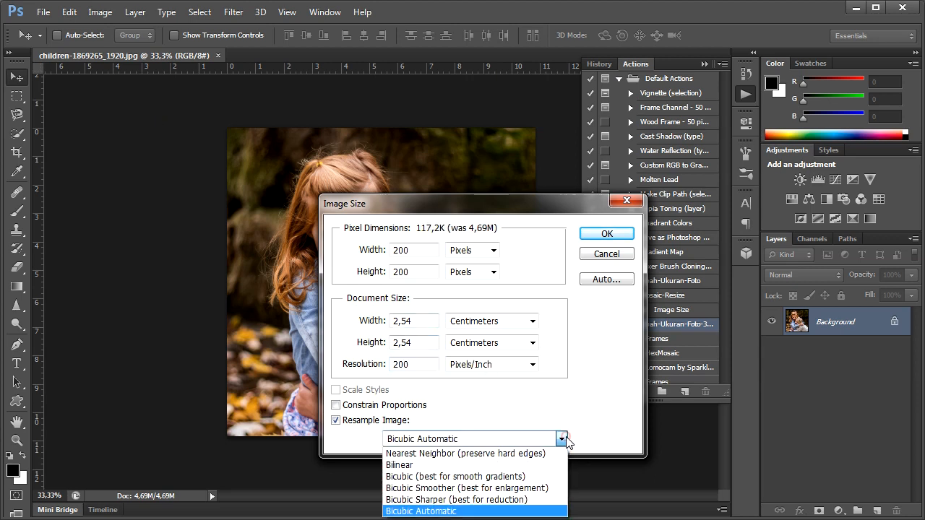
left_click(506, 500)
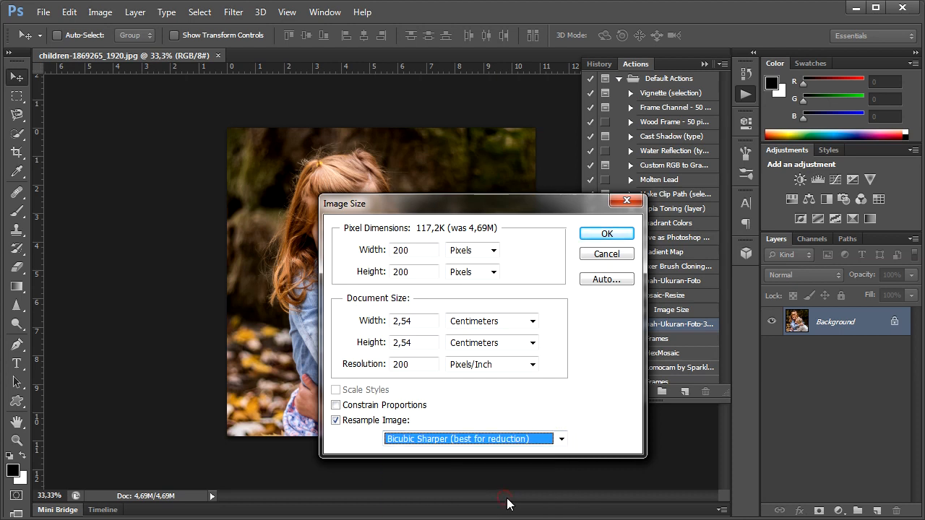
Set the pixel width and height to 300 pixels each with Resample Image enabled, and apply the image size
left_click(394, 423)
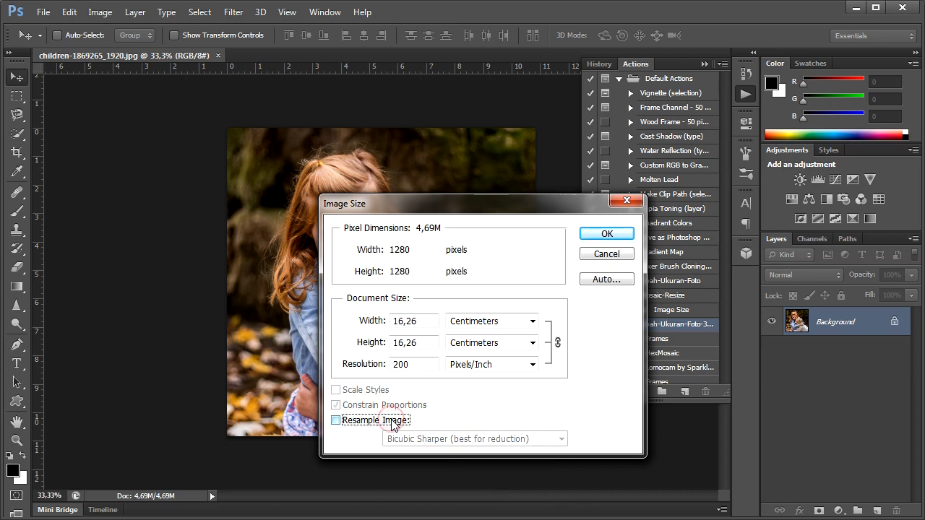
left_click(394, 420)
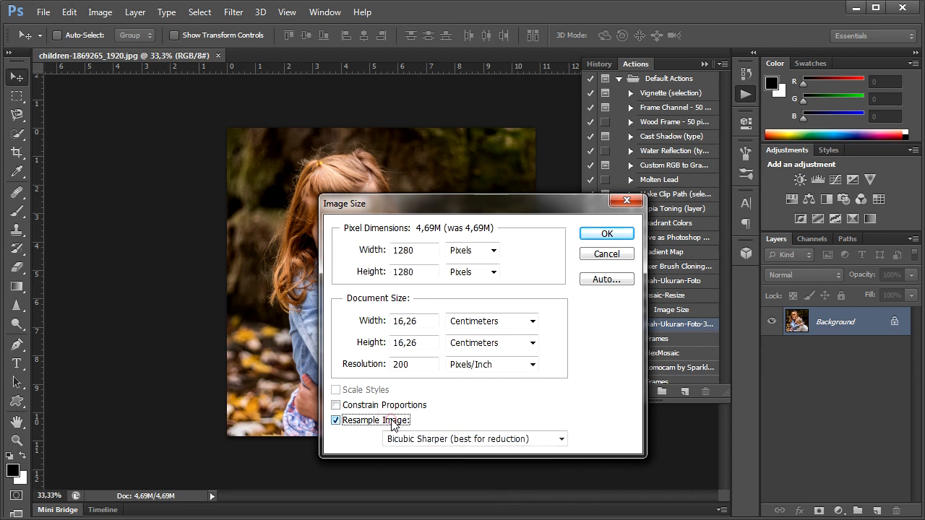
double_click(416, 251)
type("300")
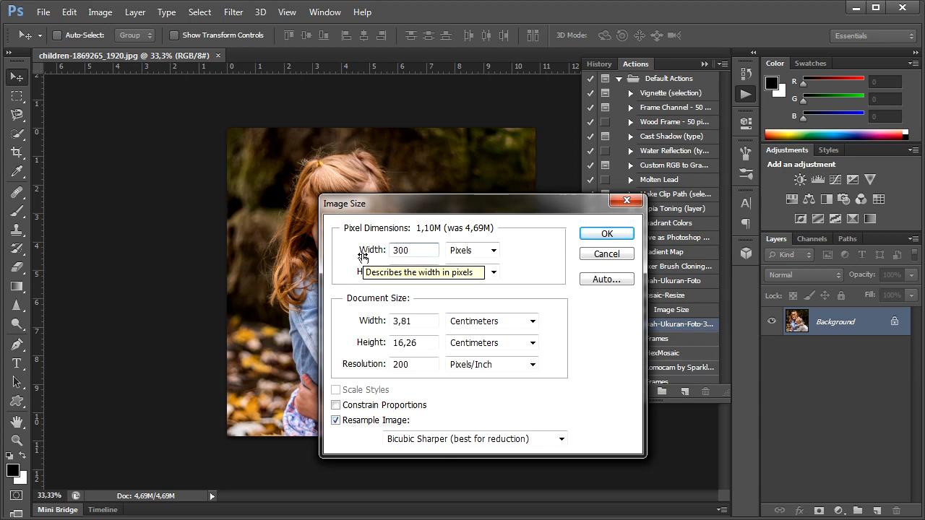
key("Tab")
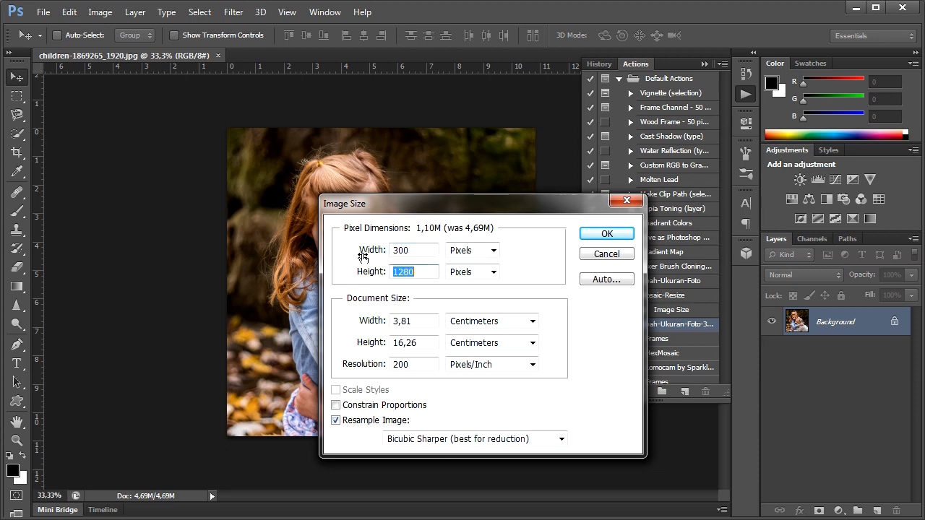
type("300")
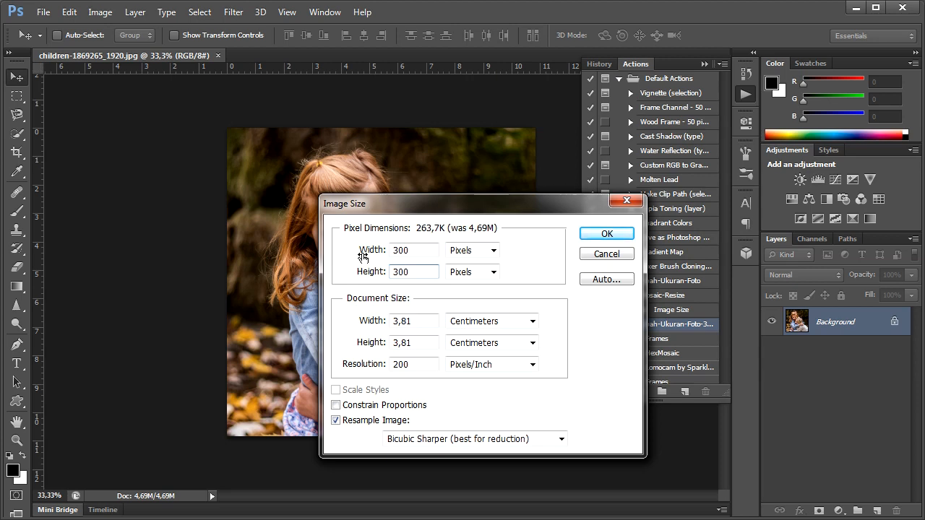
key("Tab")
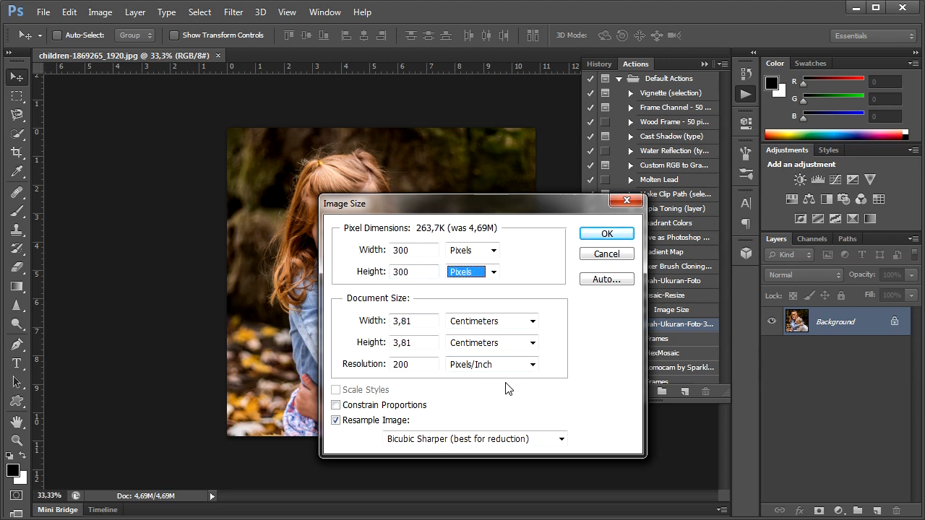
left_click(613, 236)
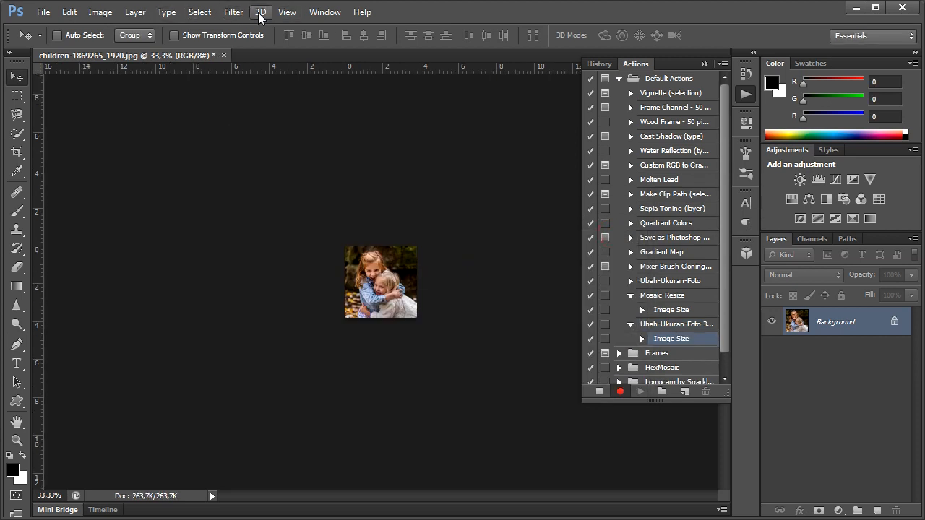
Stop recording the action and close the resized photo without saving its changes
left_click(285, 12)
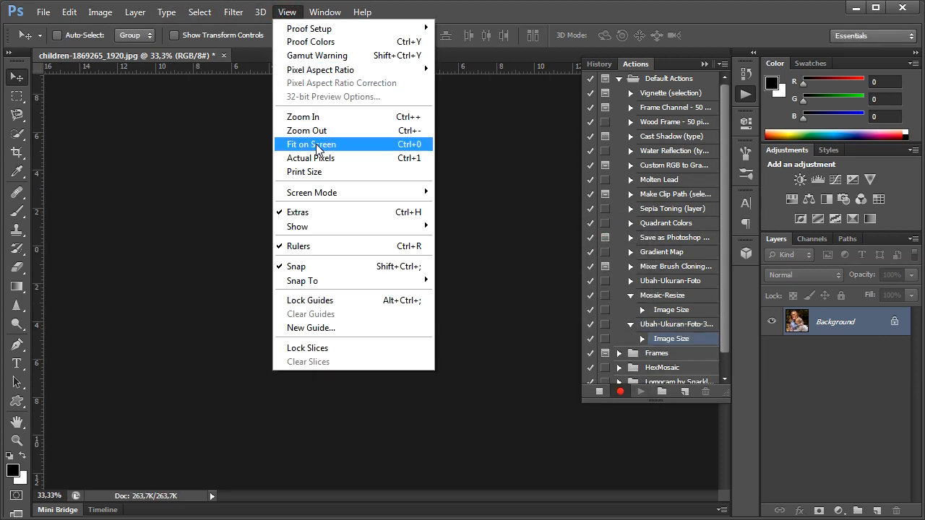
left_click(316, 144)
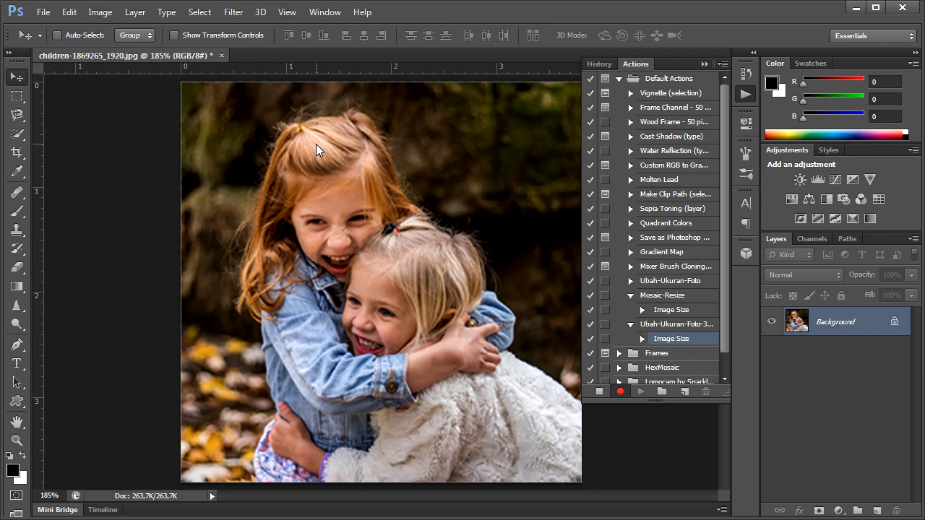
left_click(281, 14)
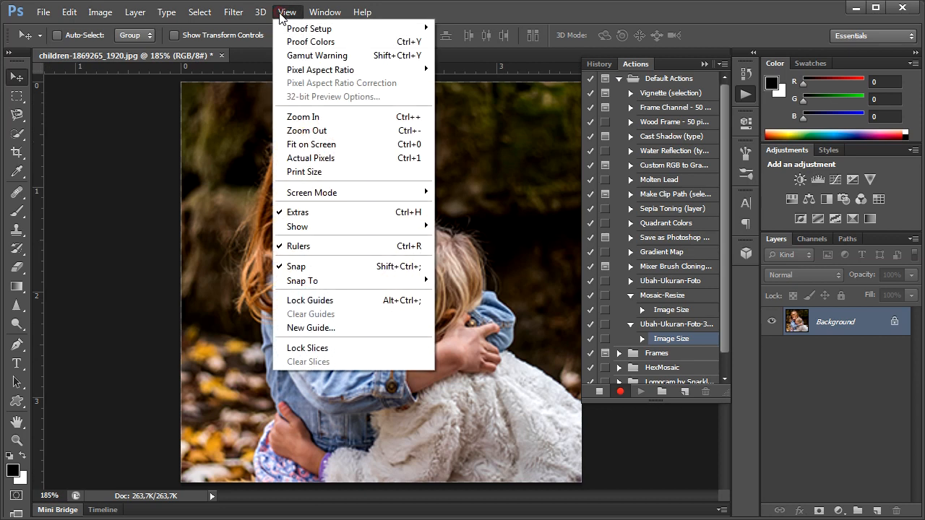
left_click(305, 155)
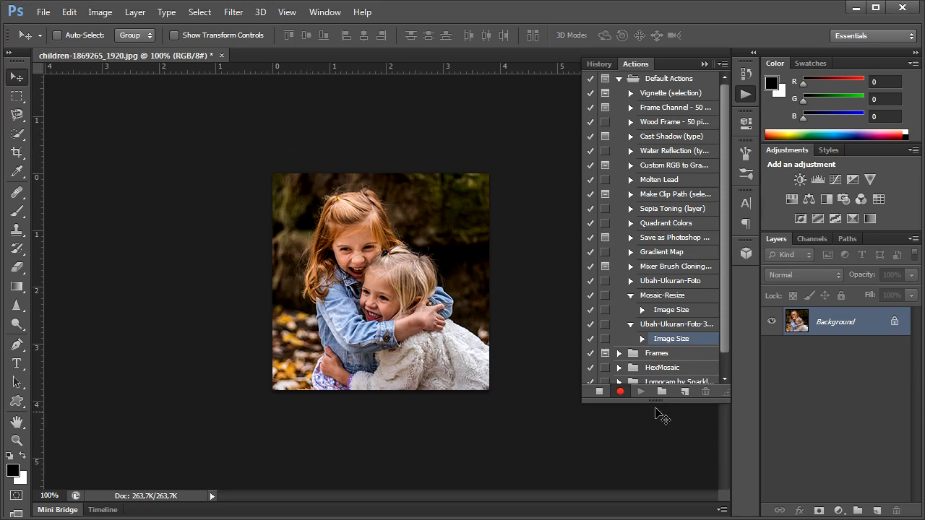
left_click(600, 392)
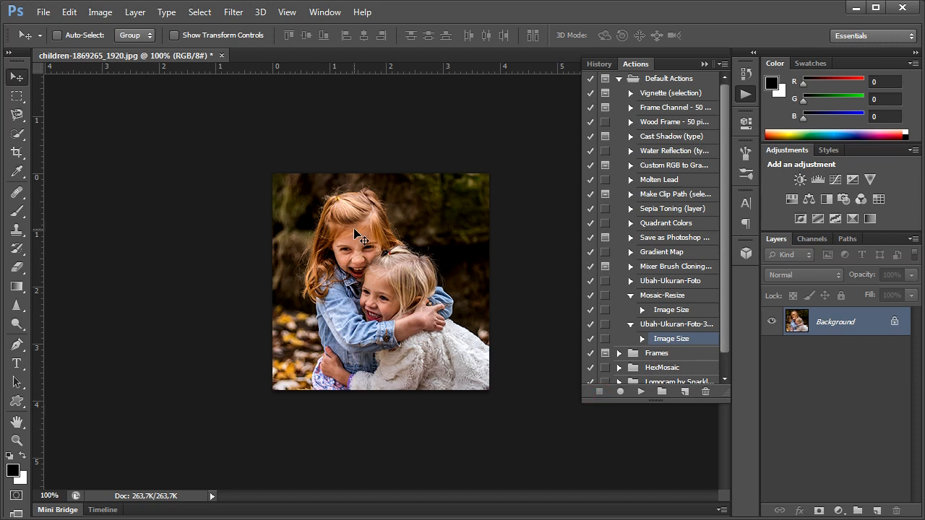
left_click(221, 55)
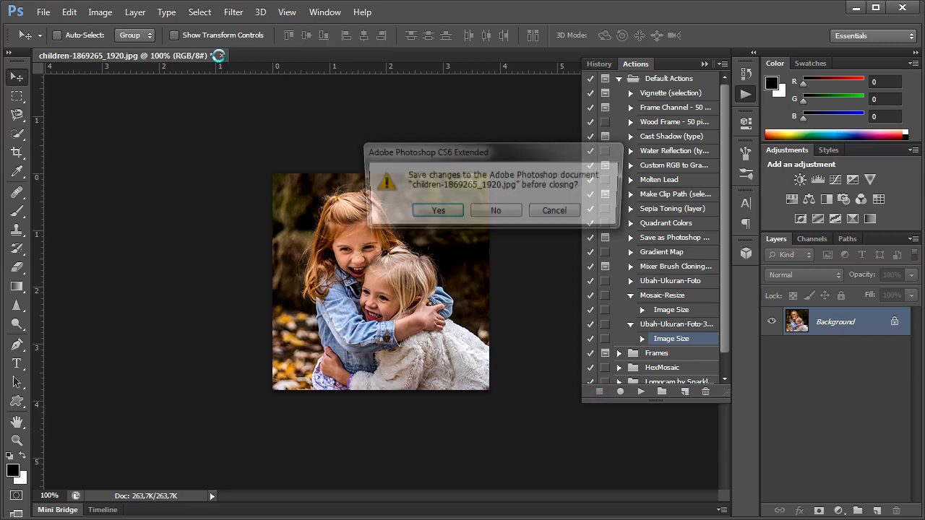
left_click(498, 212)
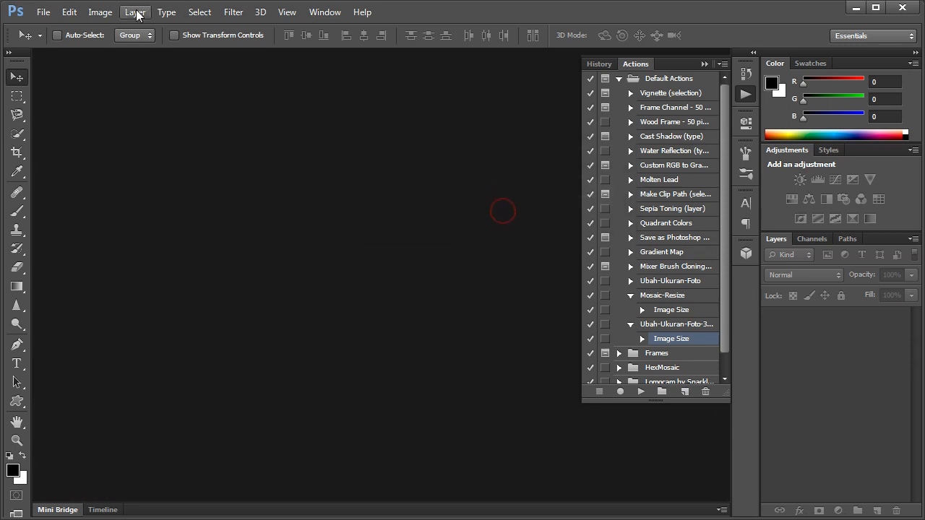
Start the Image Processor script and choose D:\Contact Sheet\Original as the source folder
left_click(45, 15)
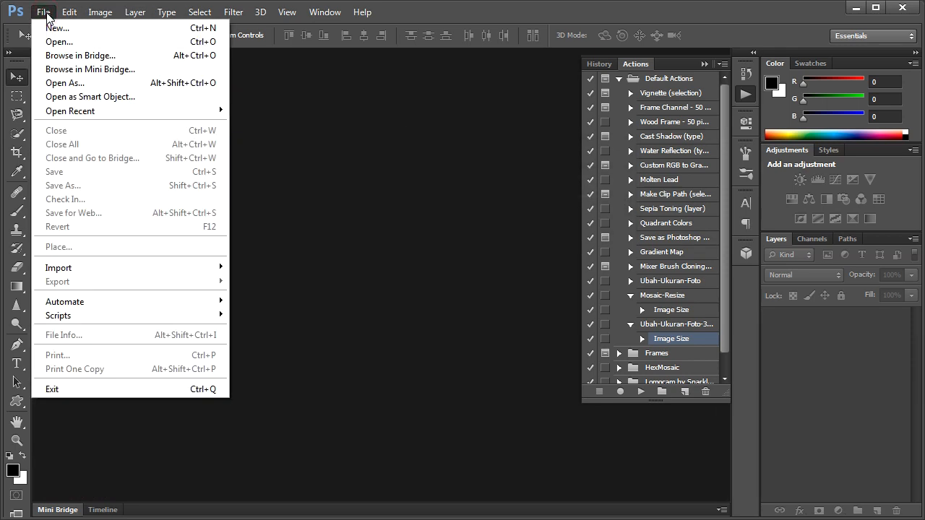
mouse_move(207, 311)
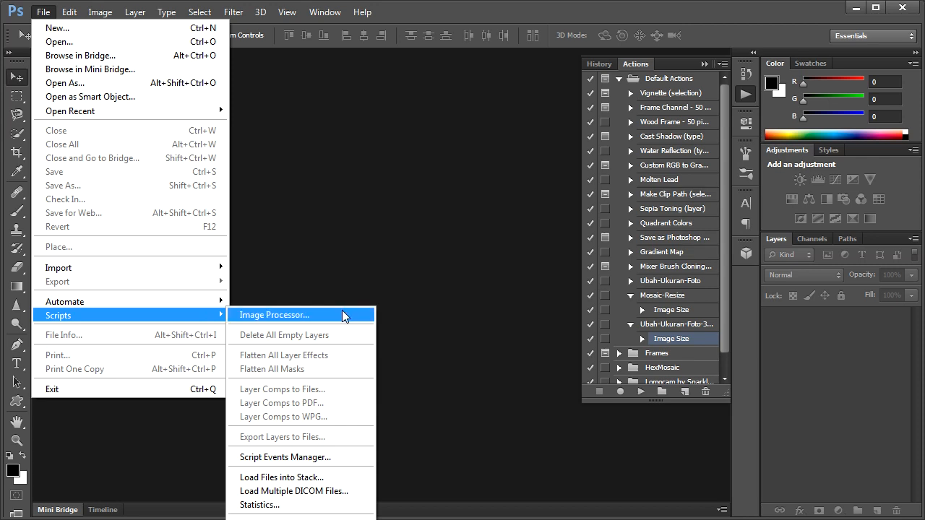
left_click(353, 315)
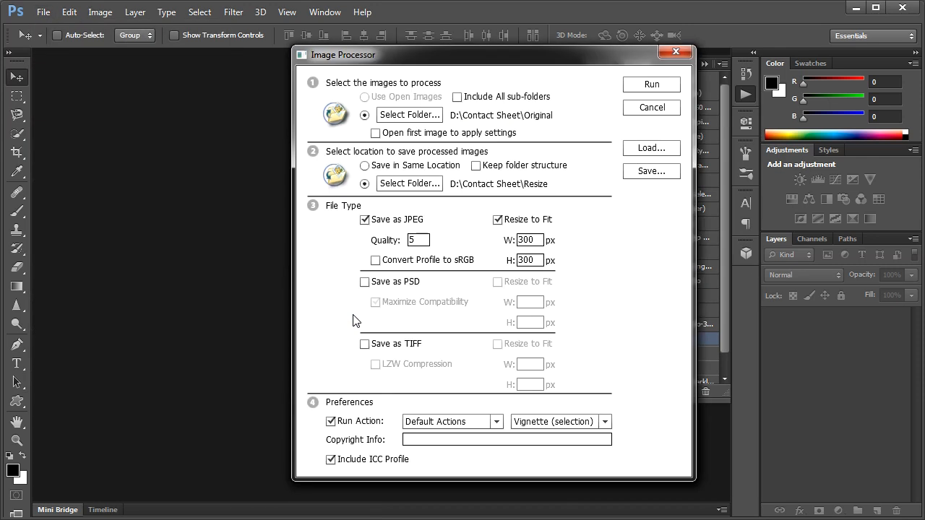
left_click(412, 118)
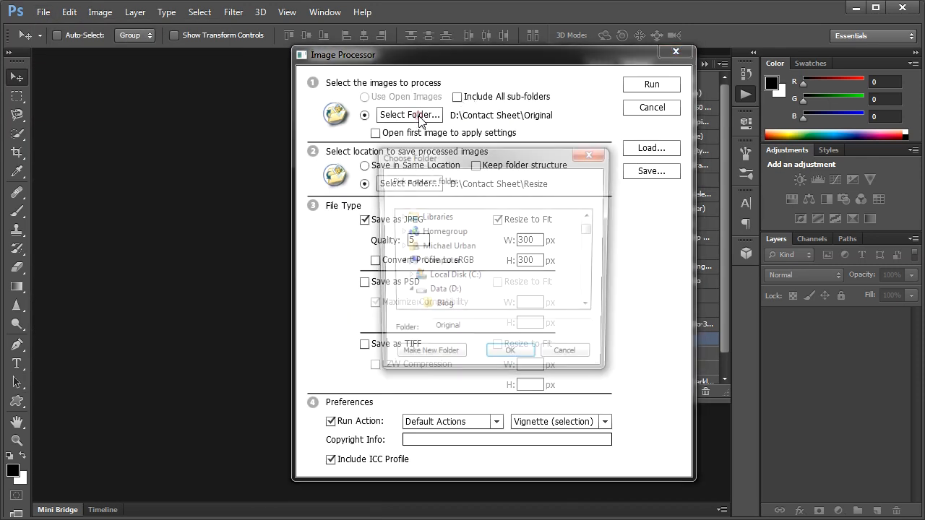
left_click(443, 293)
scroll(442, 289, "down", 2)
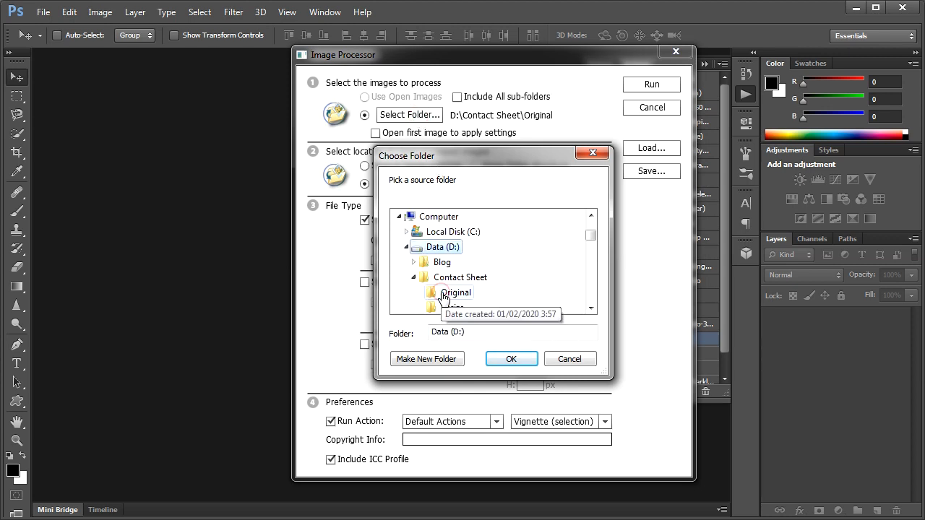
left_click(444, 248)
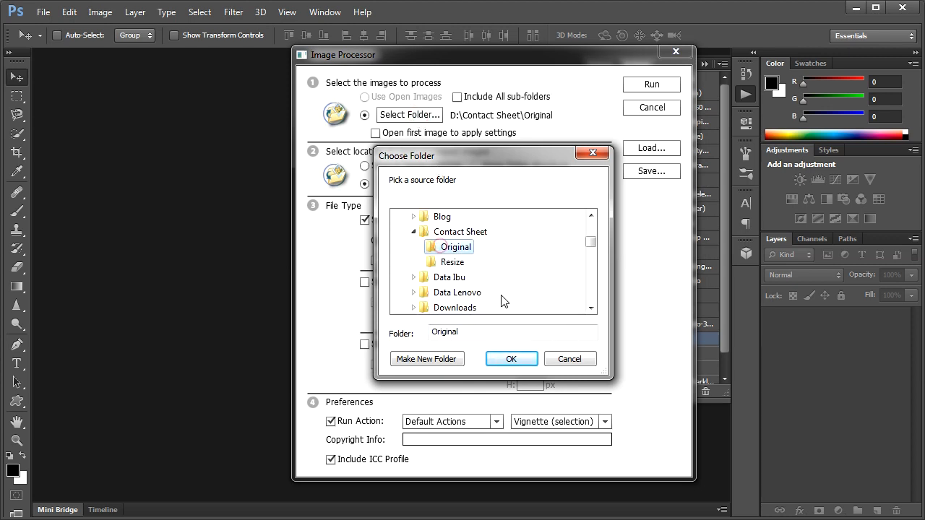
left_click(513, 361)
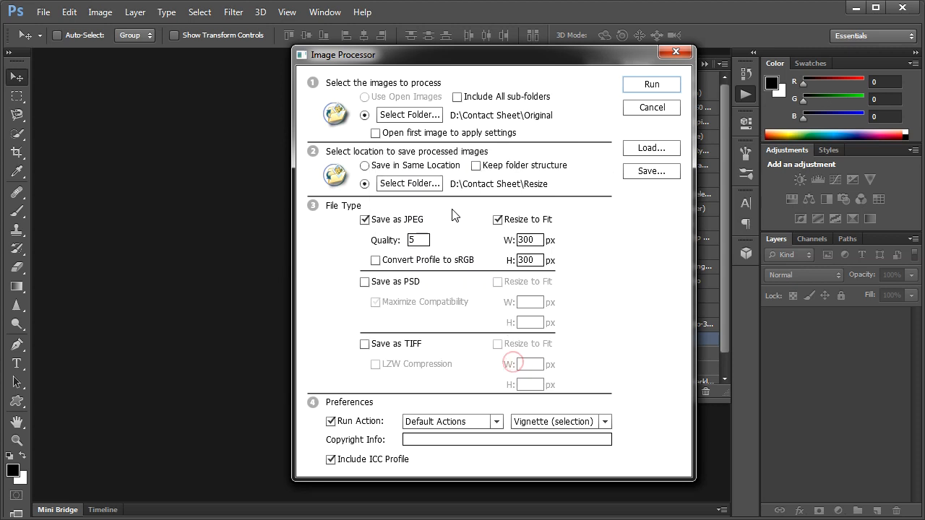
Choose the Resize folder inside Contact Sheet as the location for the processed images
left_click(407, 184)
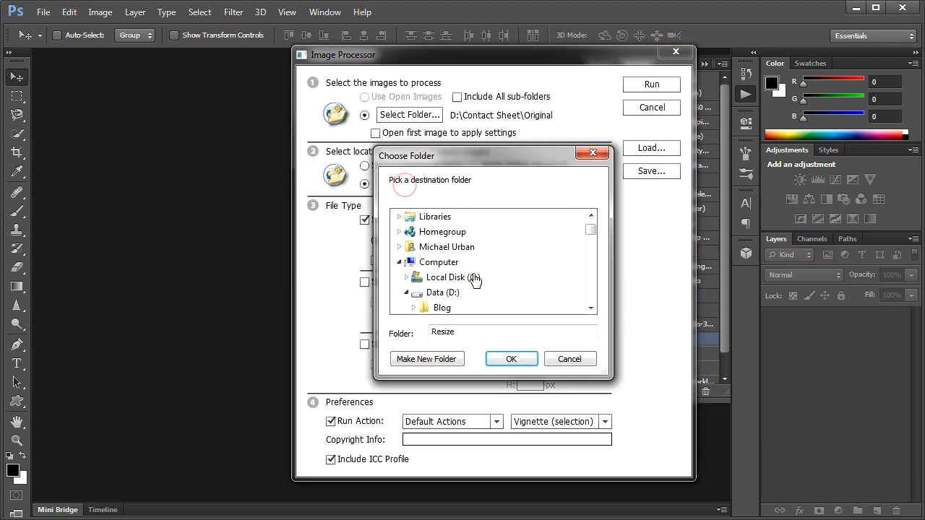
left_click(442, 293)
scroll(461, 296, "down", 2)
scroll(461, 297, "up", 1)
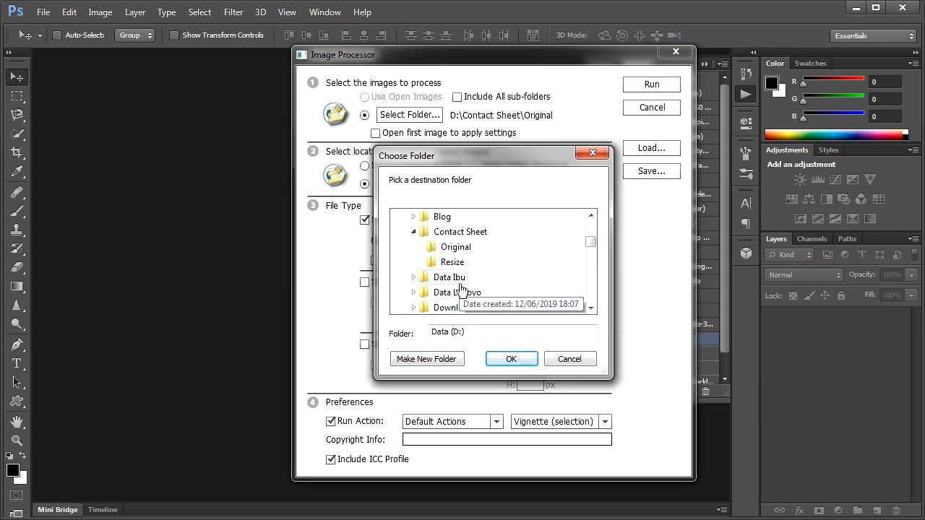
left_click(457, 262)
left_click(530, 365)
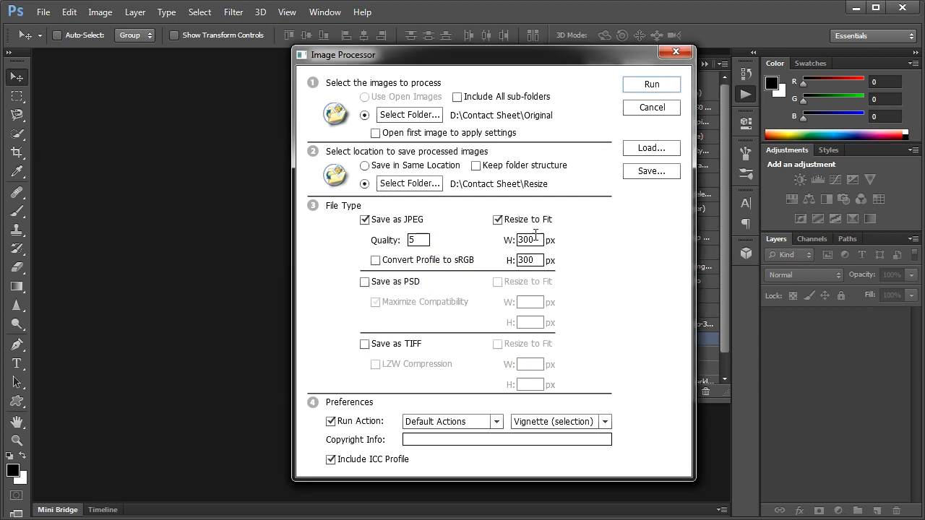
Set the JPEG Resize to Fit width and height to 300 px each
double_click(536, 240)
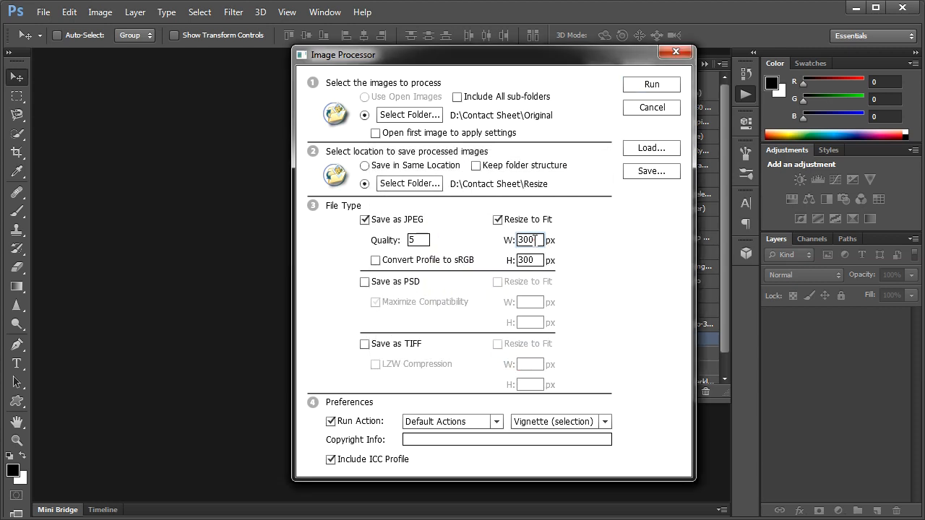
type("300")
key("Tab")
type("3")
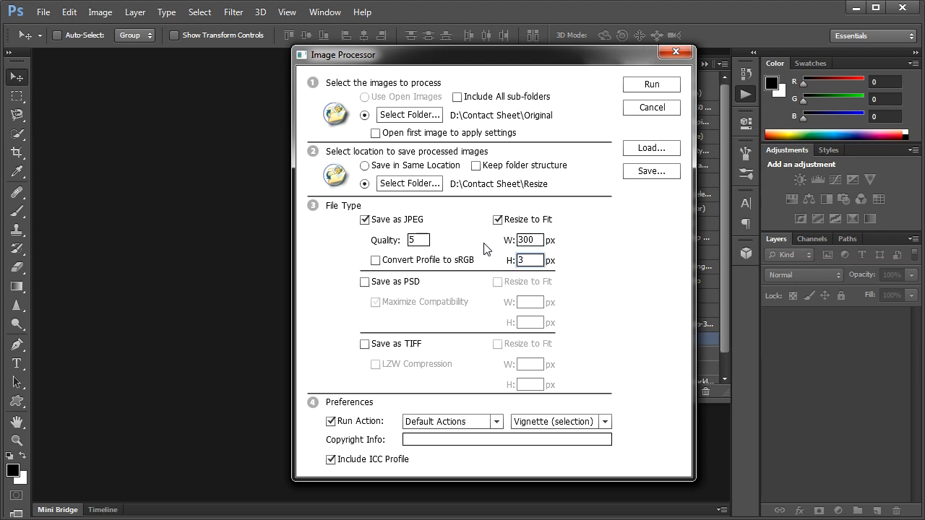
type("00")
key("Tab")
Select the Ubah-Ukuran-Foto-300x300 action from Default Actions for the batch and run the Image Processor
left_click(606, 421)
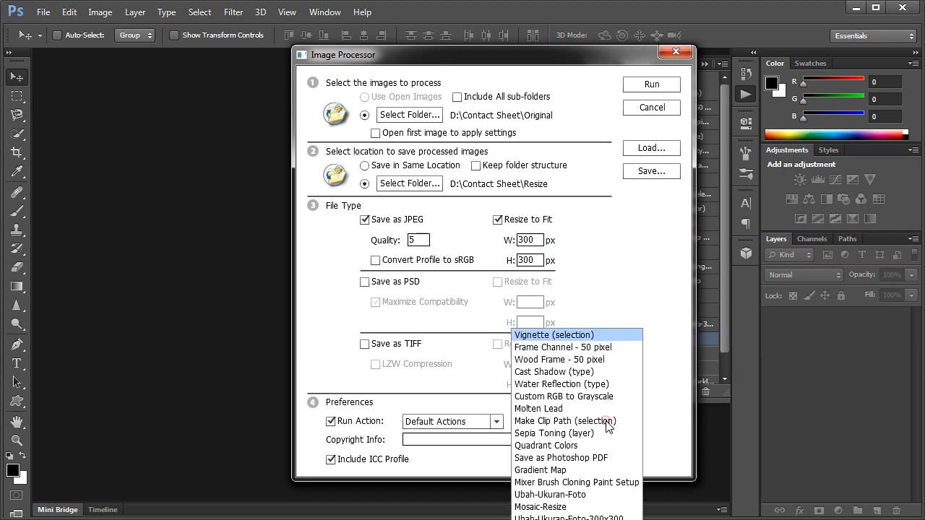
left_click(626, 518)
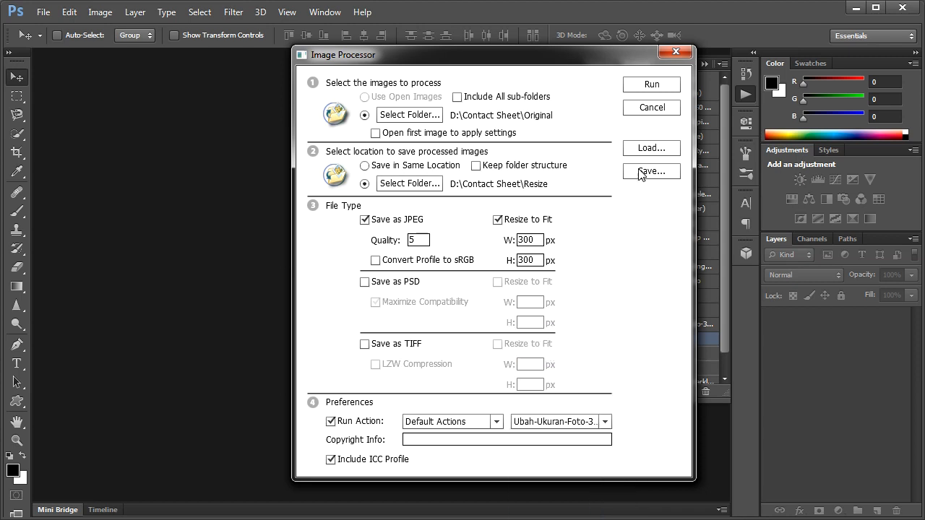
left_click(652, 86)
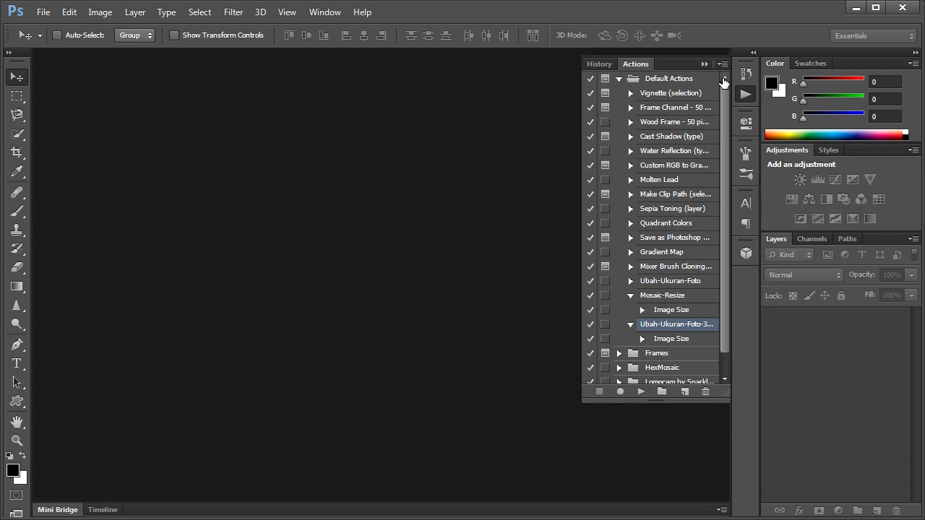
Switch to Windows Explorer and check the processed photos in the JPEG subfolder of Contact Sheet\Resize
left_click(705, 65)
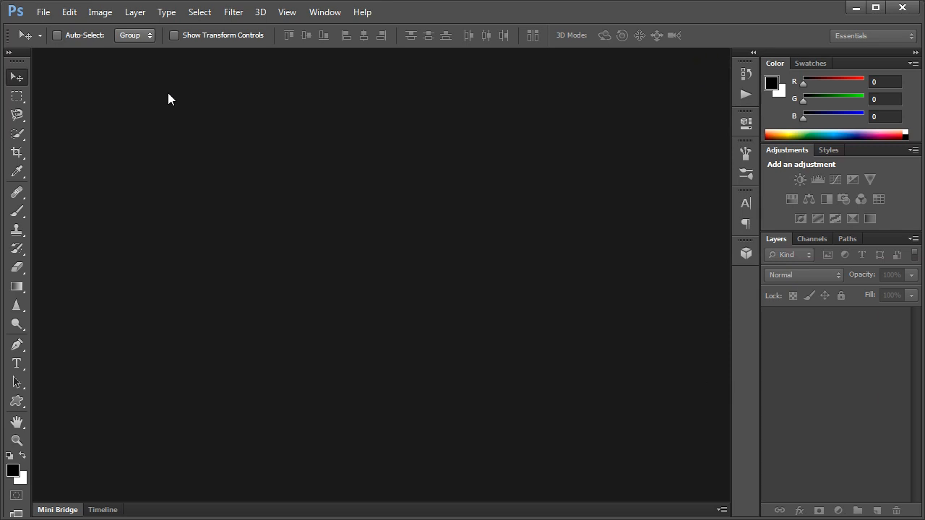
mouse_move(602, 519)
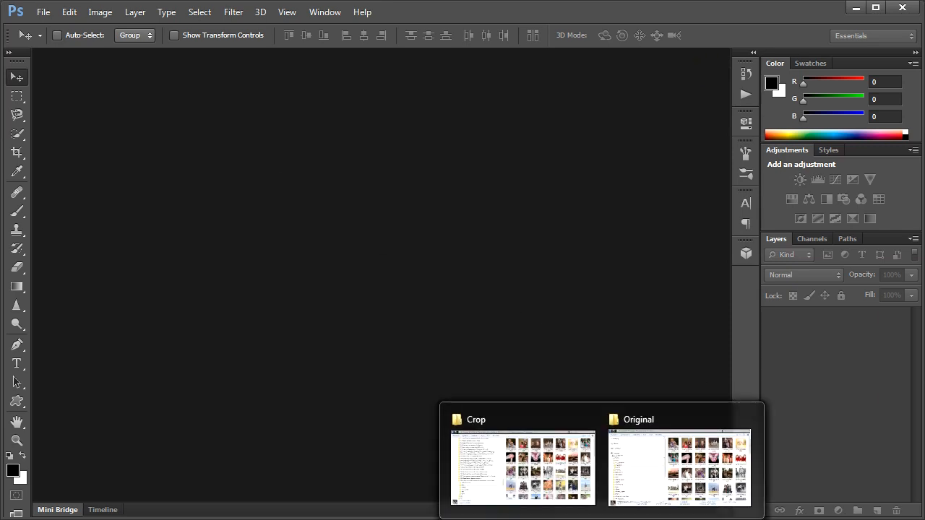
left_click(663, 459)
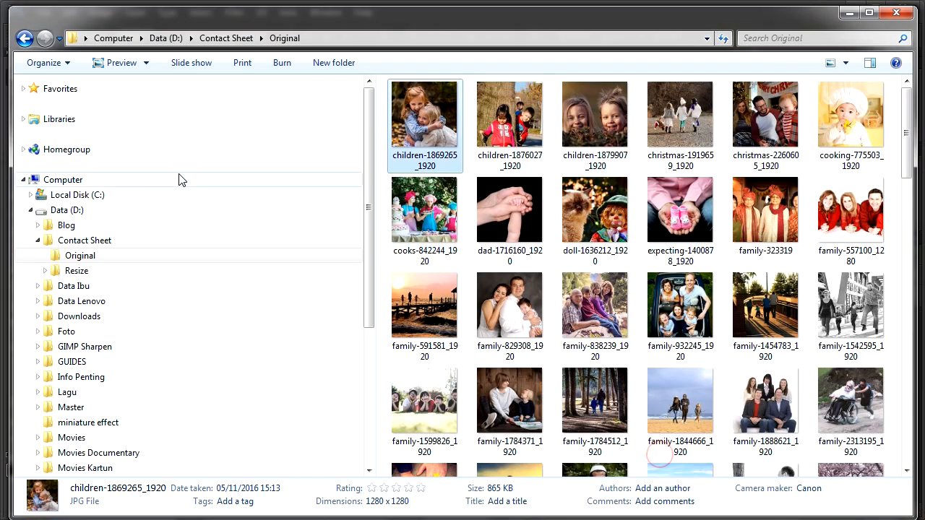
left_click(97, 273)
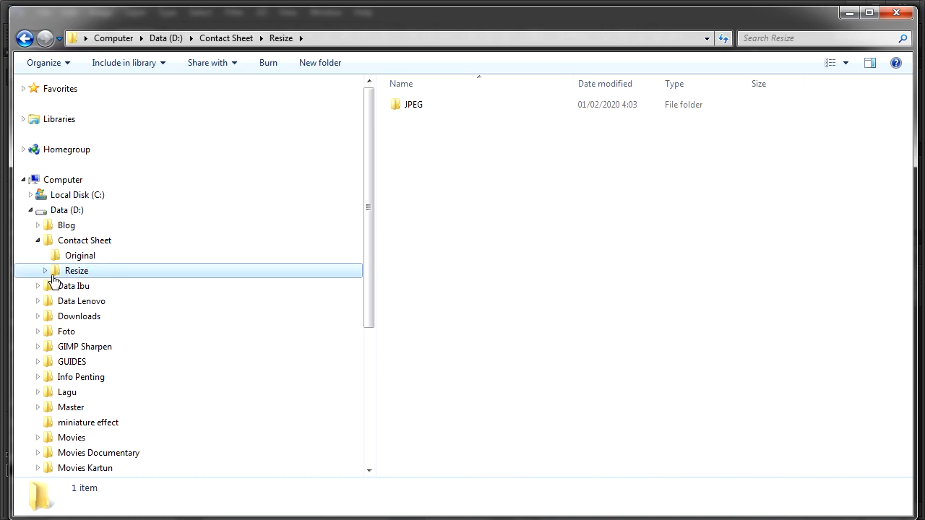
left_click(45, 271)
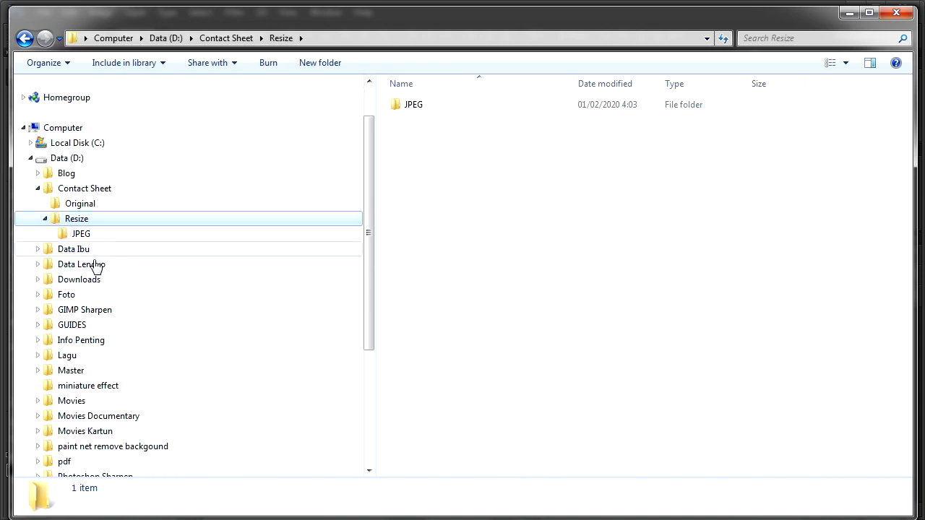
left_click(81, 234)
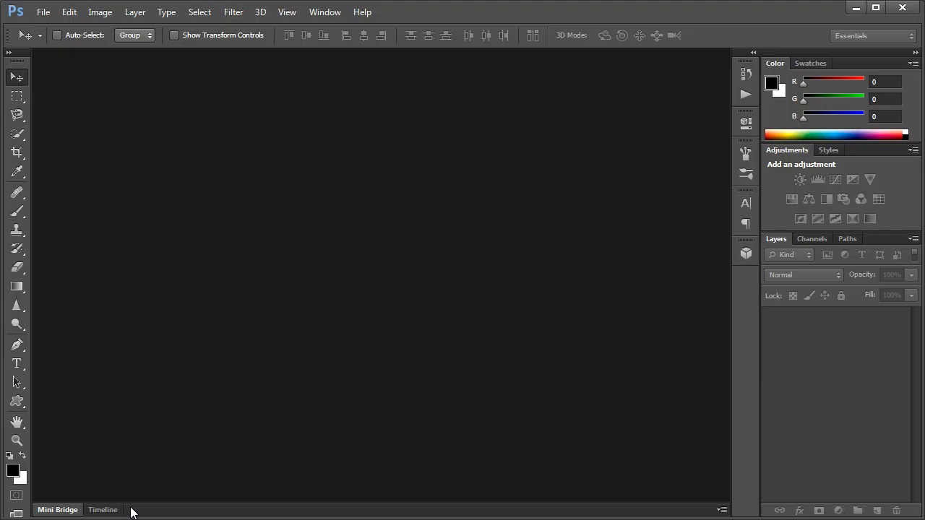
Switch back to Photoshop, start Contact Sheet II and choose D:\Contact Sheet\Resize\JPEG as the source images folder
left_click(42, 13)
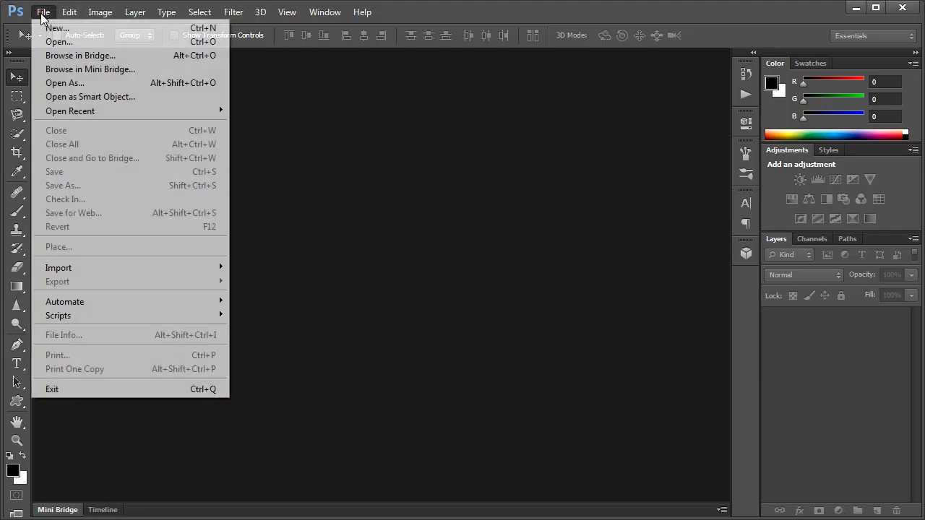
mouse_move(178, 310)
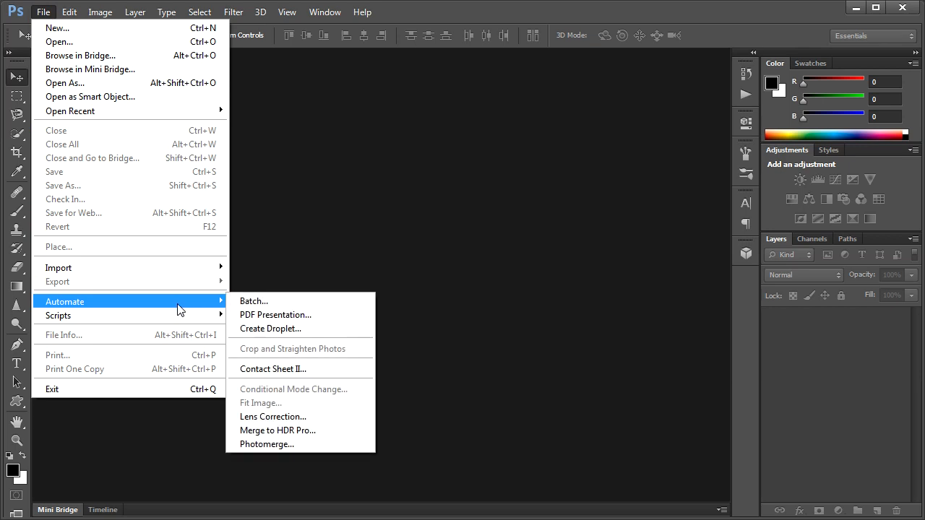
left_click(368, 368)
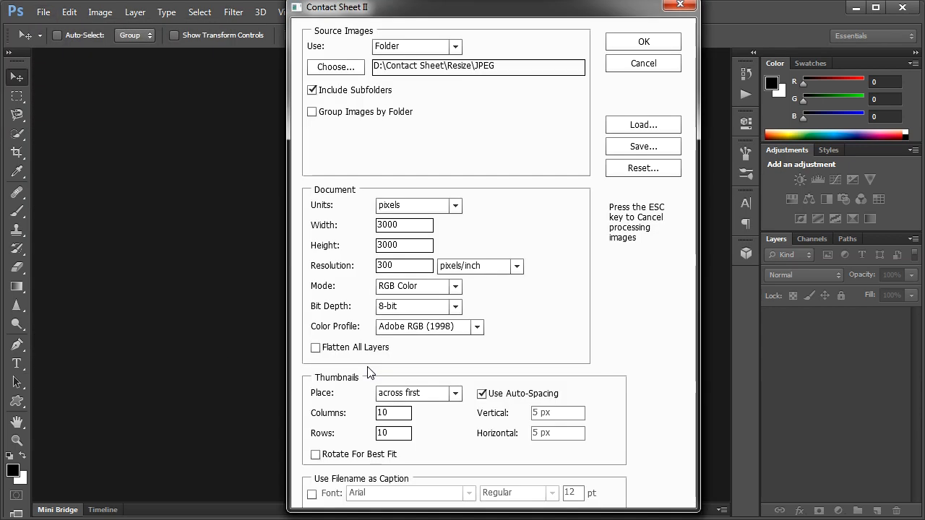
left_click(341, 66)
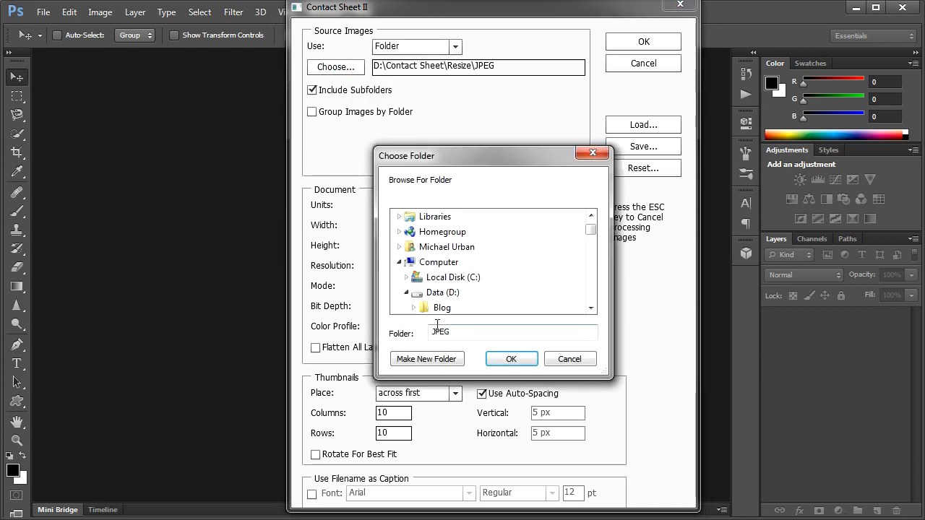
left_click(439, 292)
scroll(437, 286, "down", 2)
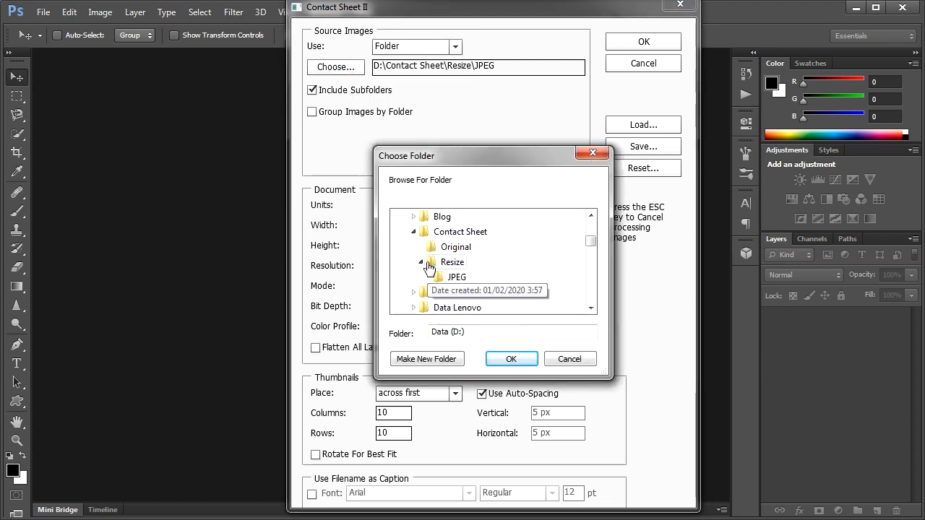
left_click(442, 234)
left_click(450, 263)
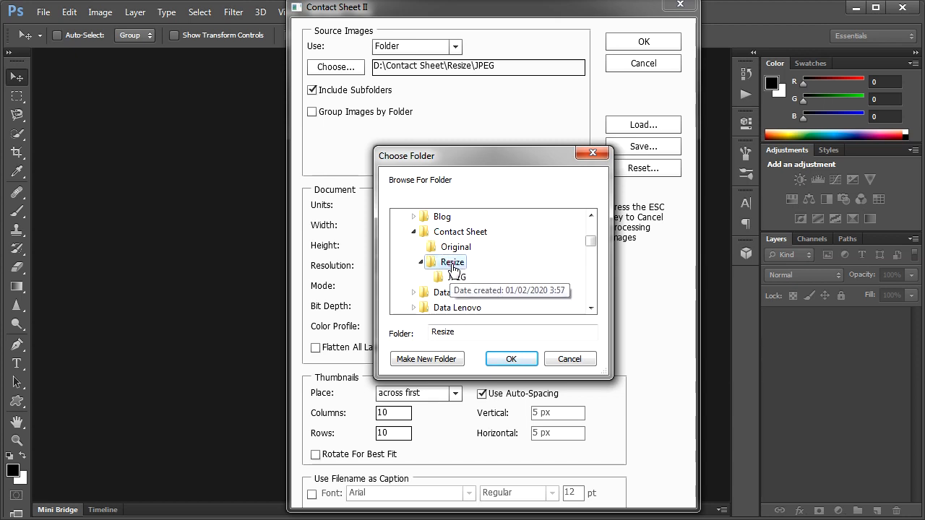
left_click(454, 278)
left_click(513, 359)
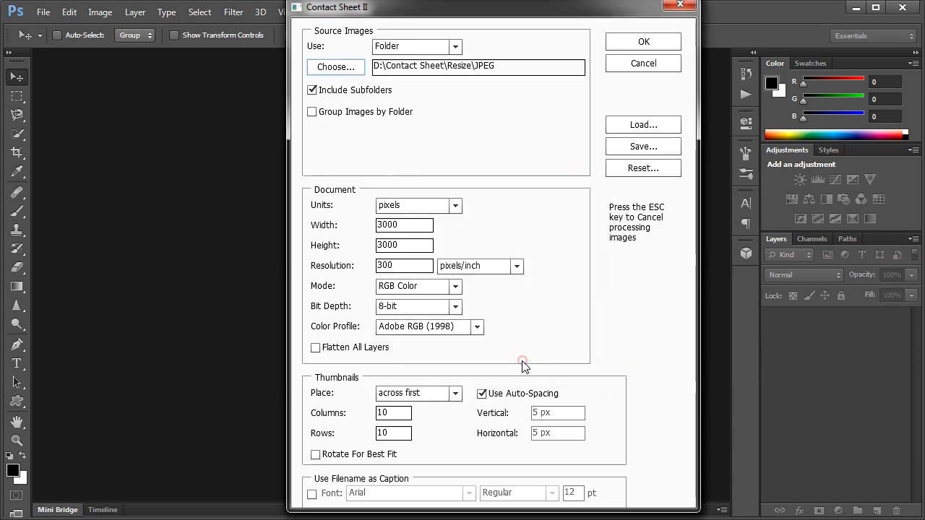
Set the contact sheet document to 3000 pixels wide and 3000 pixels high at a resolution of 300 pixels/inch
double_click(419, 225)
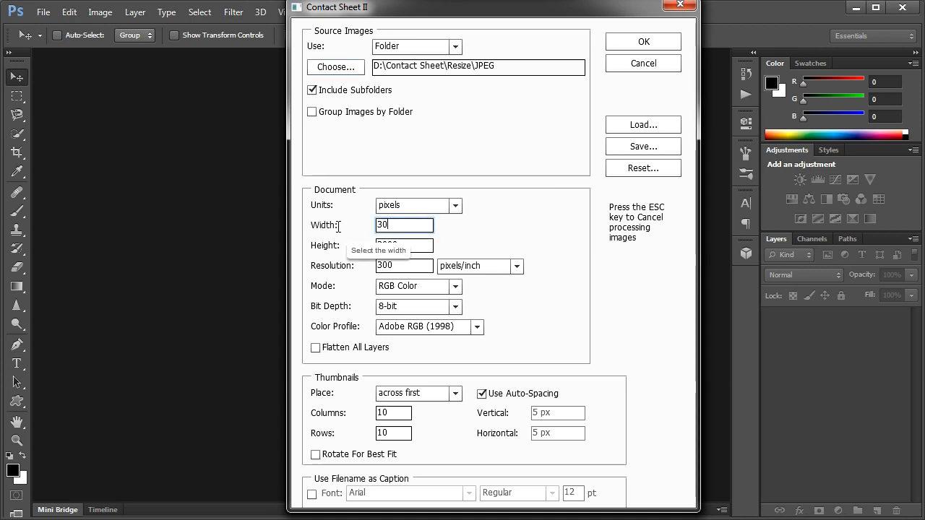
key("Tab")
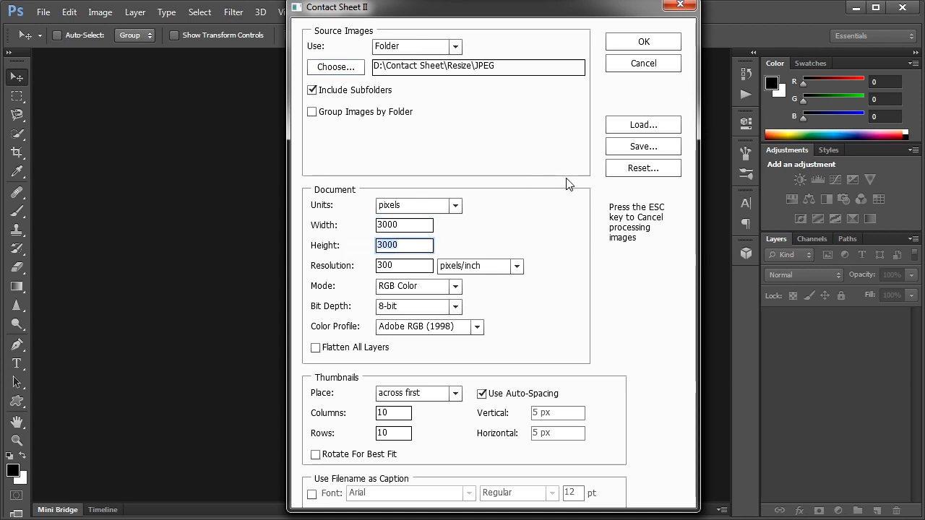
type("300")
key("Tab")
type("30")
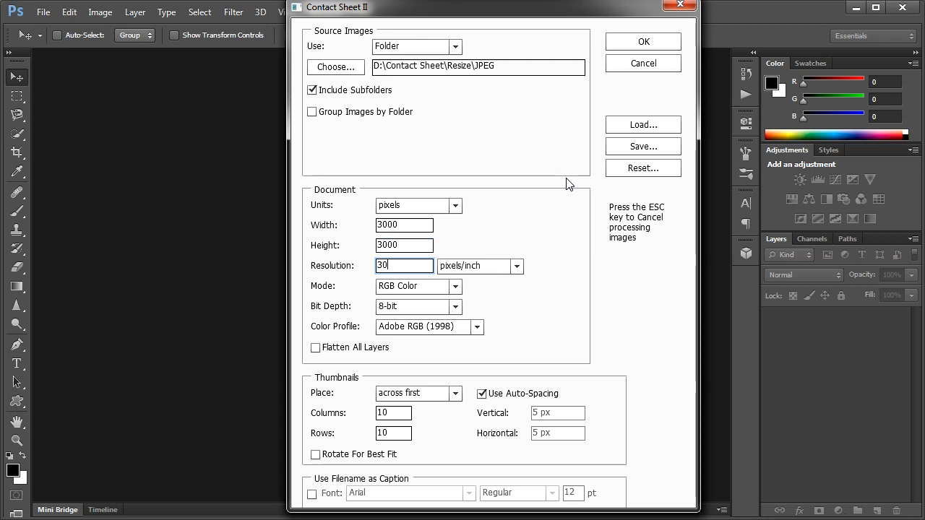
key("Tab")
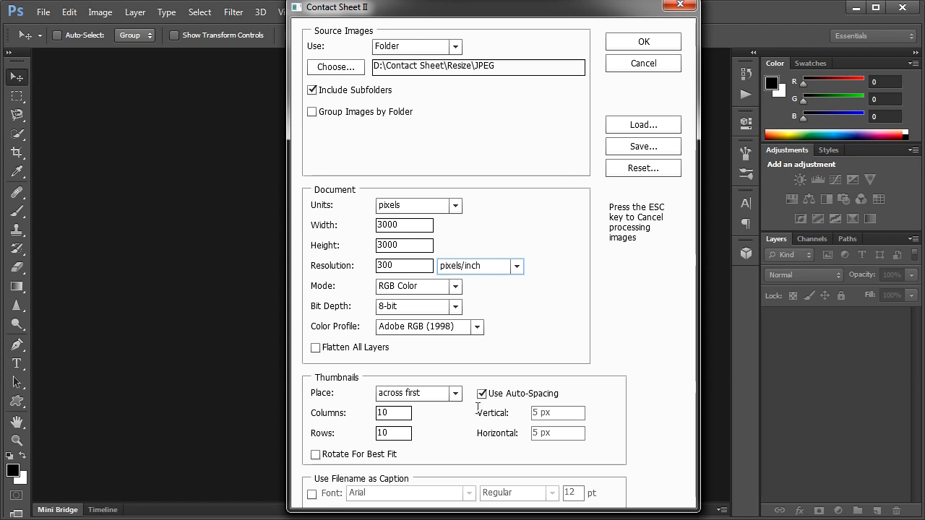
Set the thumbnail grid to 10 columns and 10 rows, and generate the contact sheet
double_click(400, 418)
type("1")
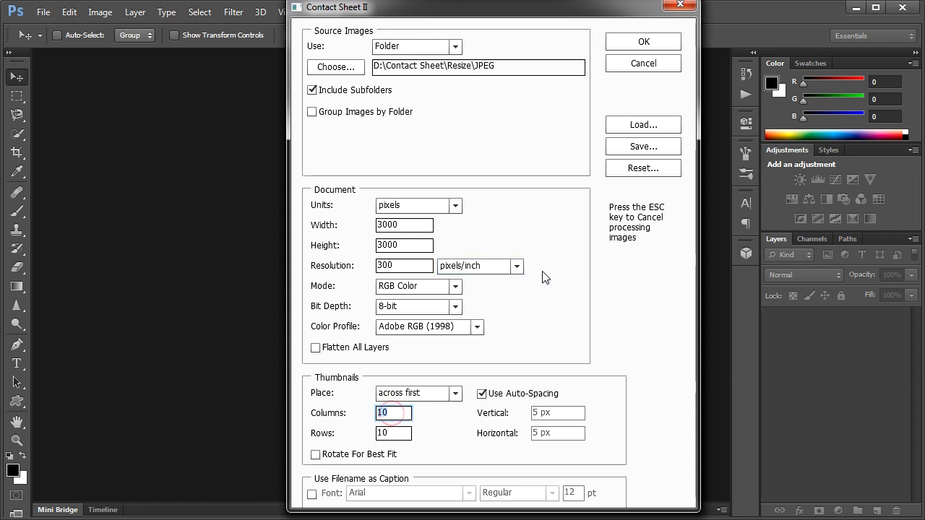
key("Tab")
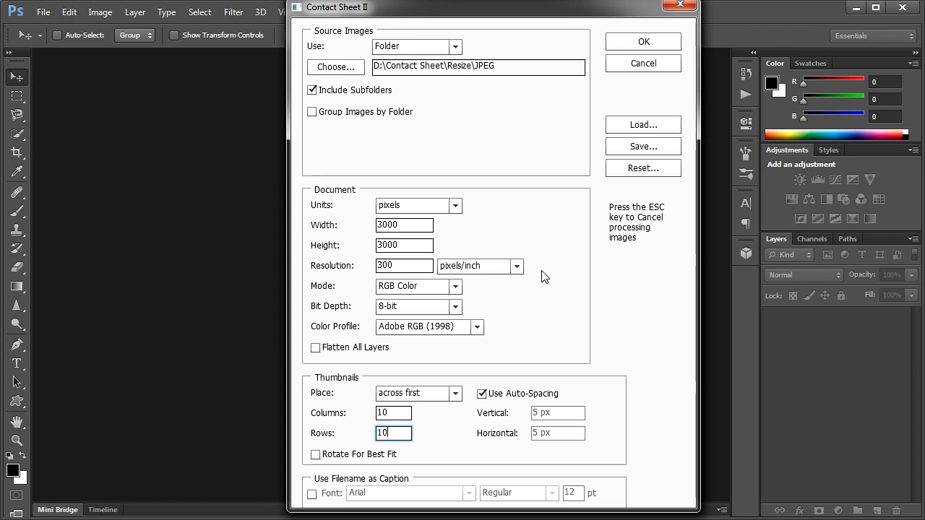
key("Tab")
left_click(641, 44)
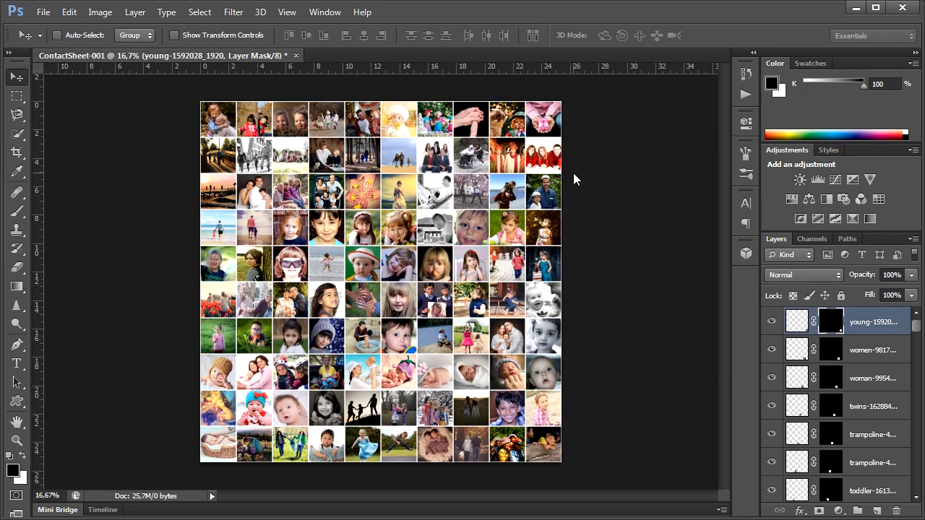
Examine the collage's photos at actual pixel size around the top rows, and fit the whole sheet on screen
left_click(285, 12)
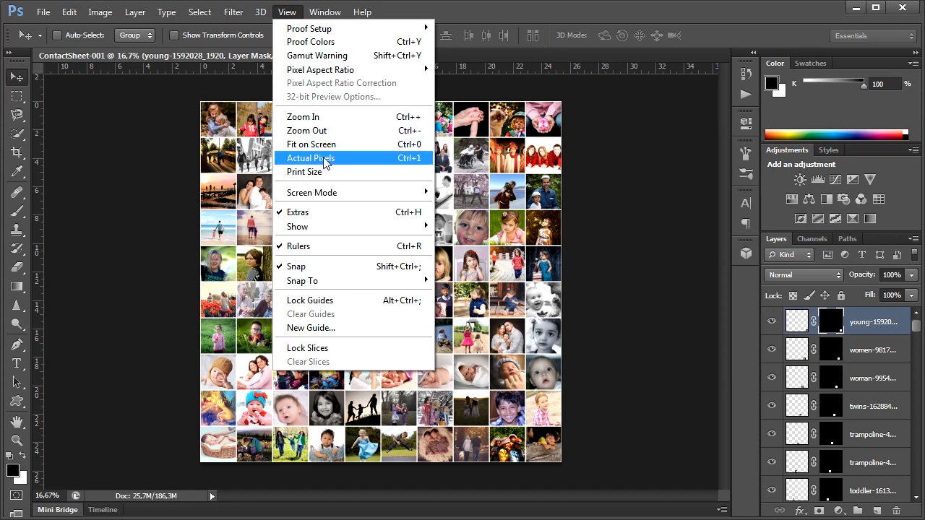
left_click(331, 162)
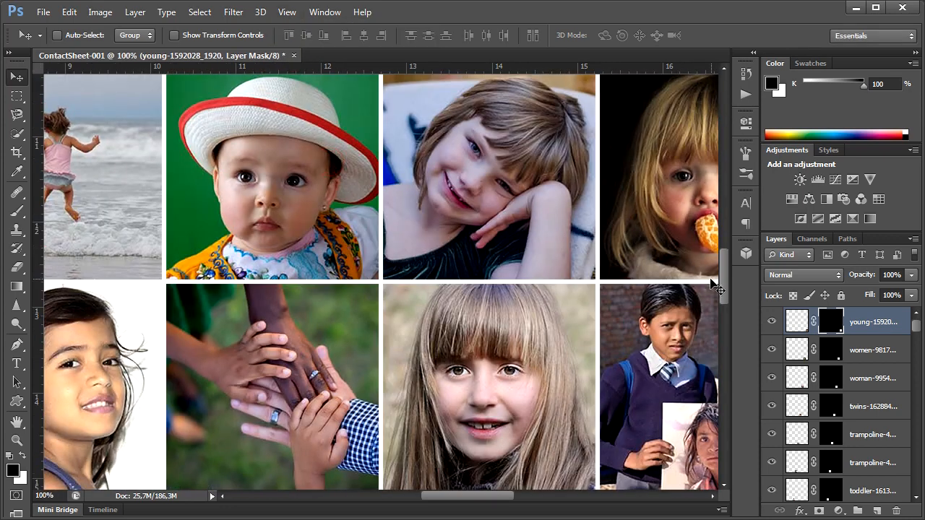
left_click_drag(725, 284, 726, 168)
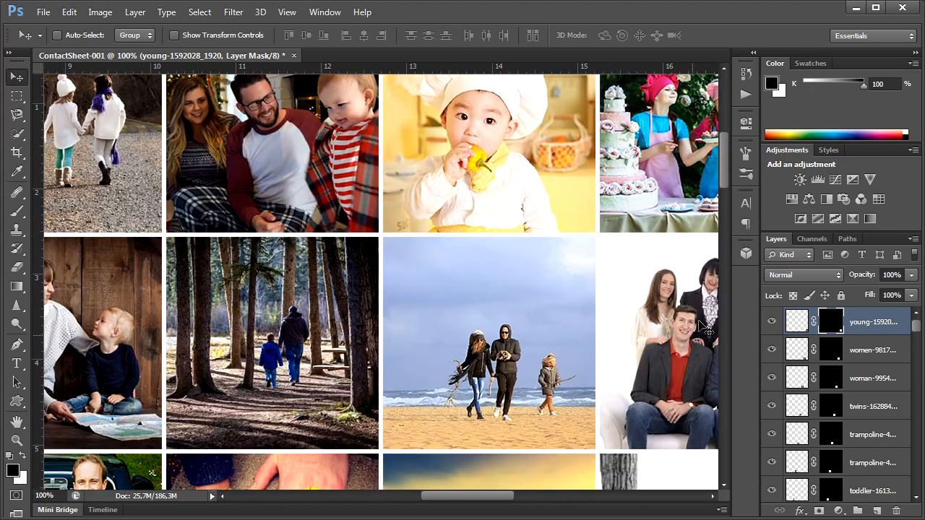
left_click_drag(497, 499, 360, 497)
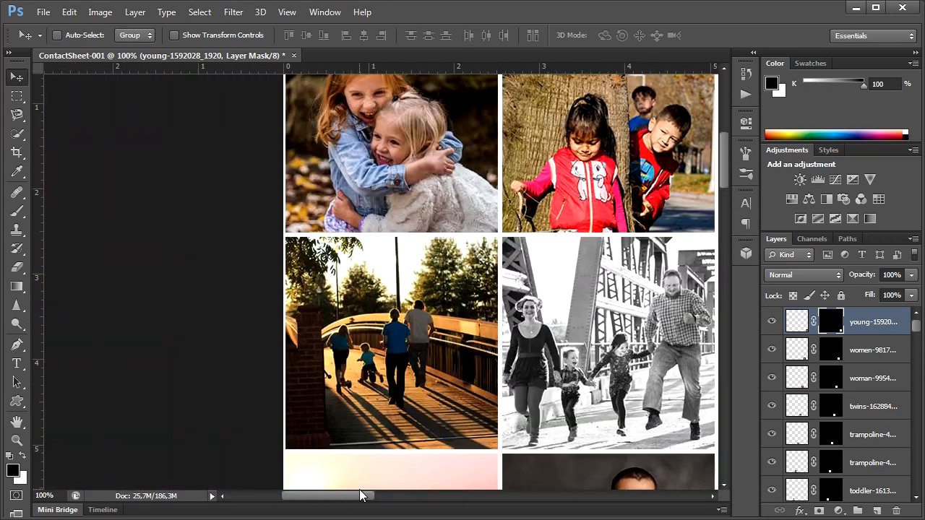
left_click(287, 12)
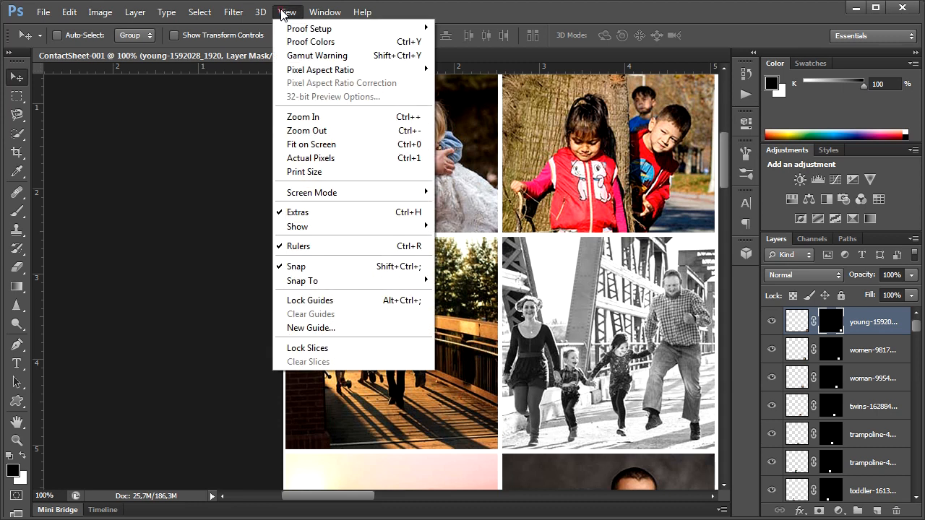
left_click(317, 147)
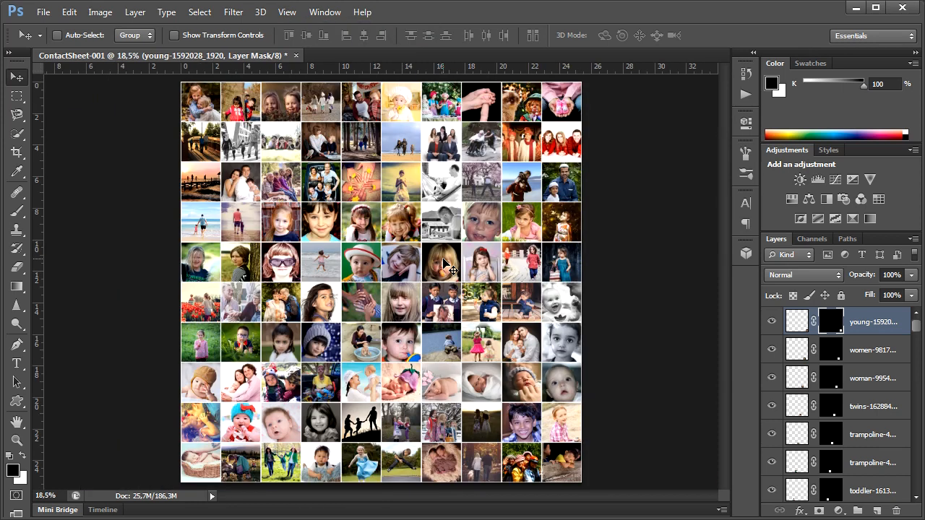